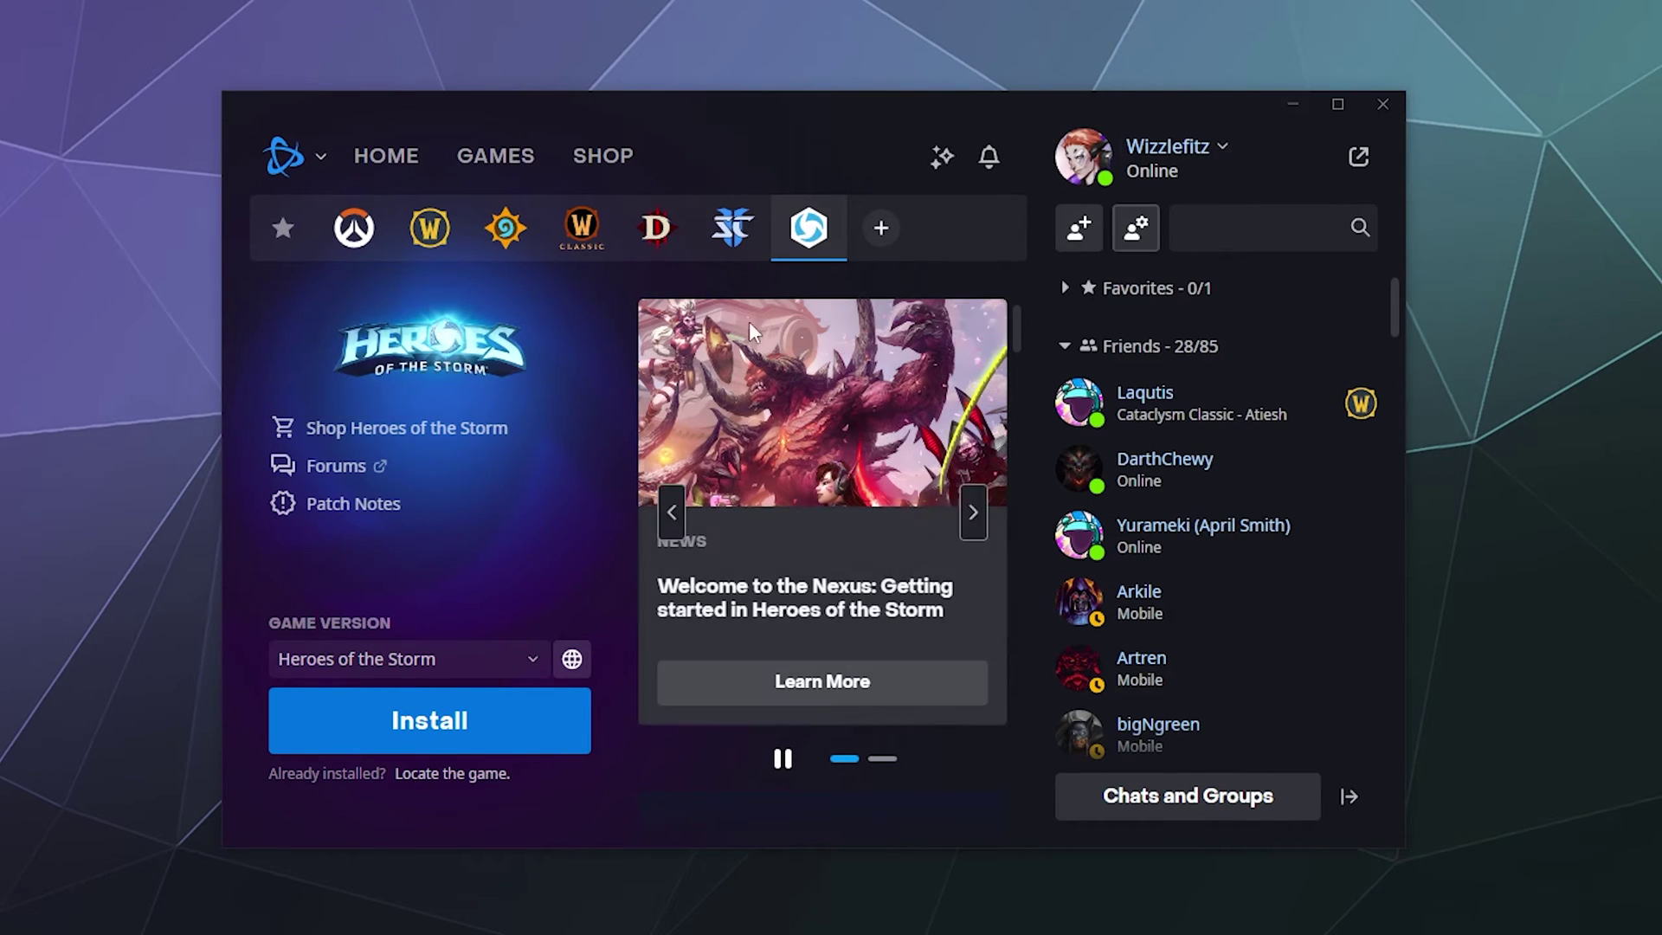
Look through the Overwatch 2, World of Warcraft and Hearthstone pages, ending on the Heroes of the Storm page.
{"action": "left_click", "coordinate": [351, 228]}
{"action": "left_click", "coordinate": [430, 229]}
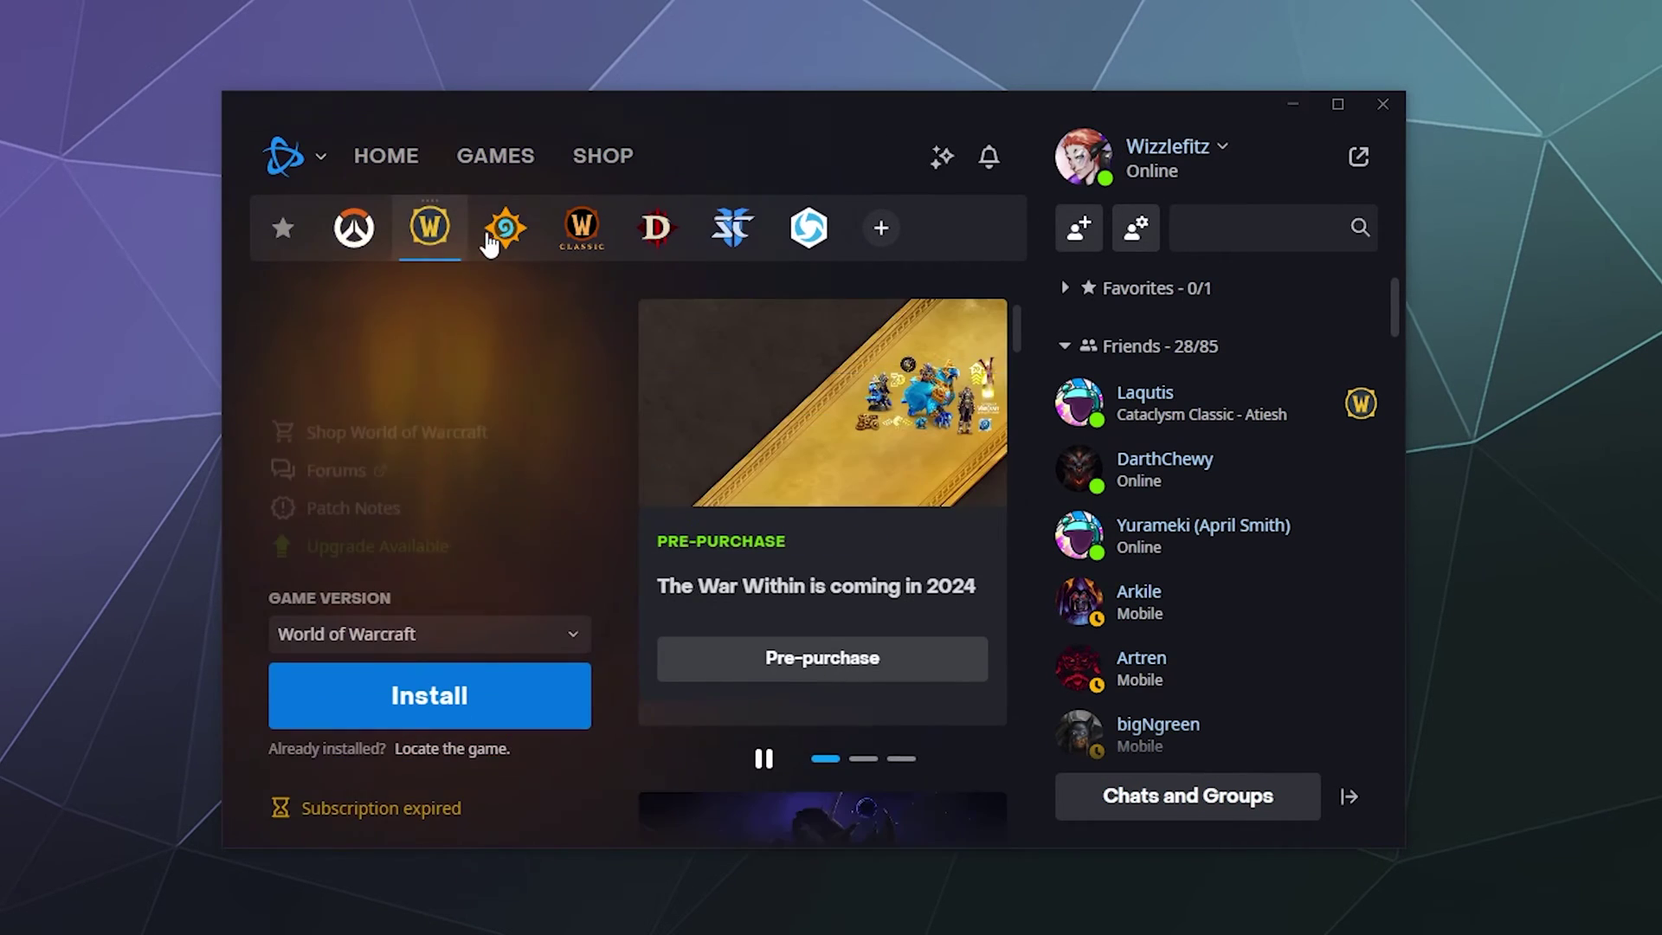
{"action": "left_click", "coordinate": [502, 233]}
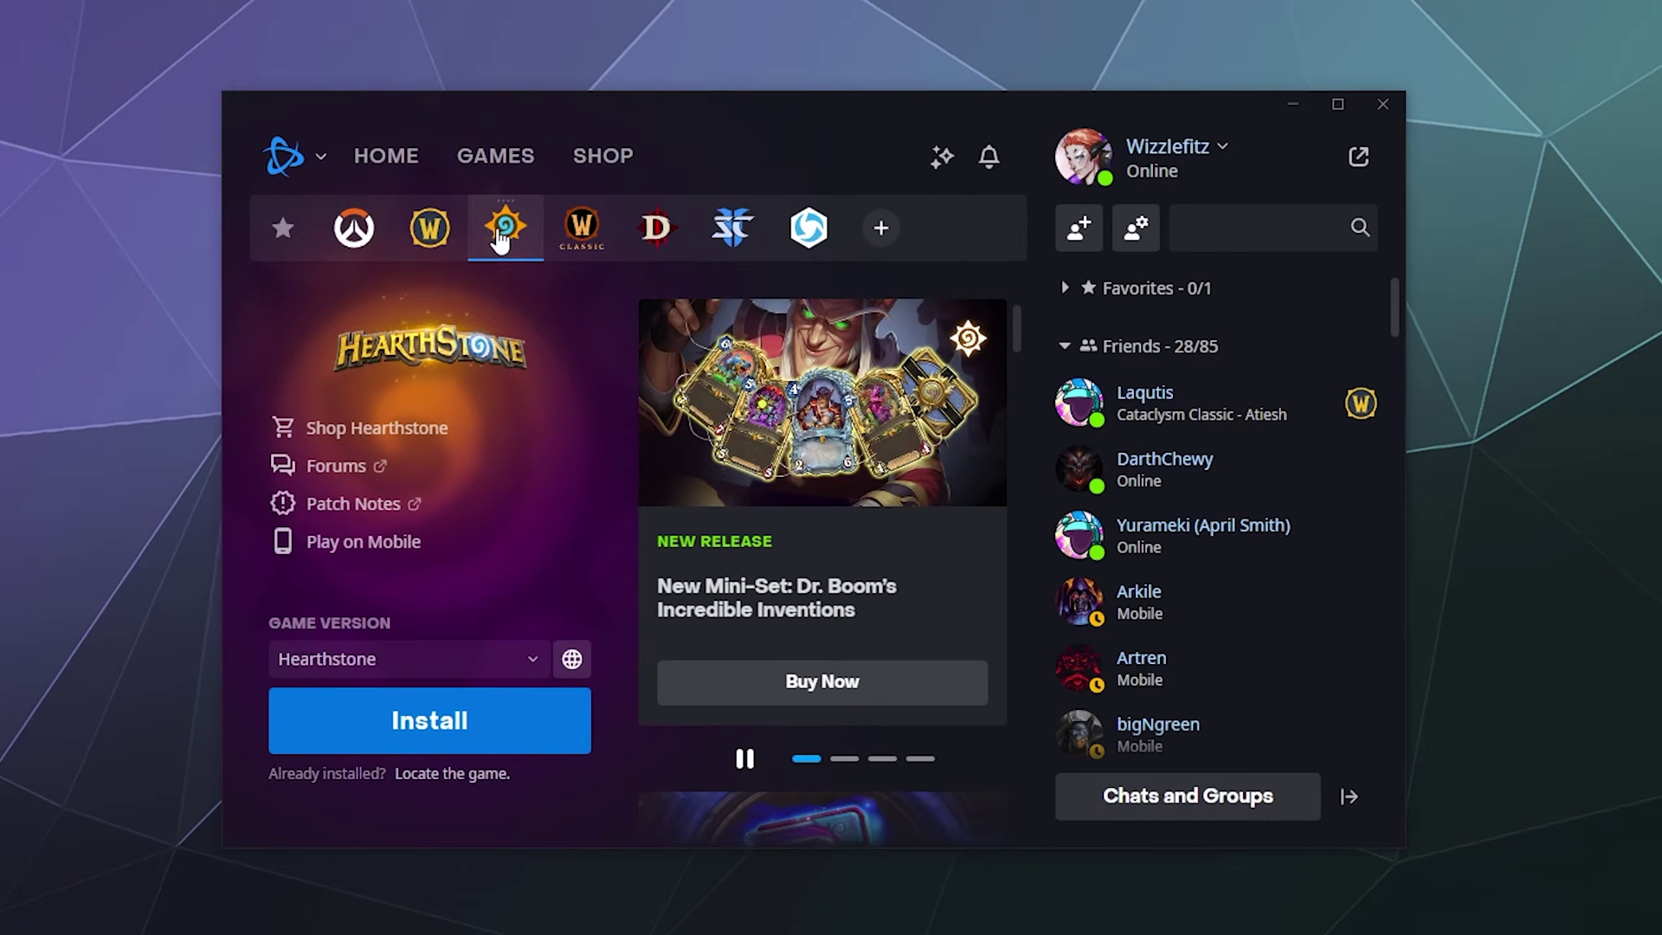
{"action": "mouse_move", "coordinate": [363, 240]}
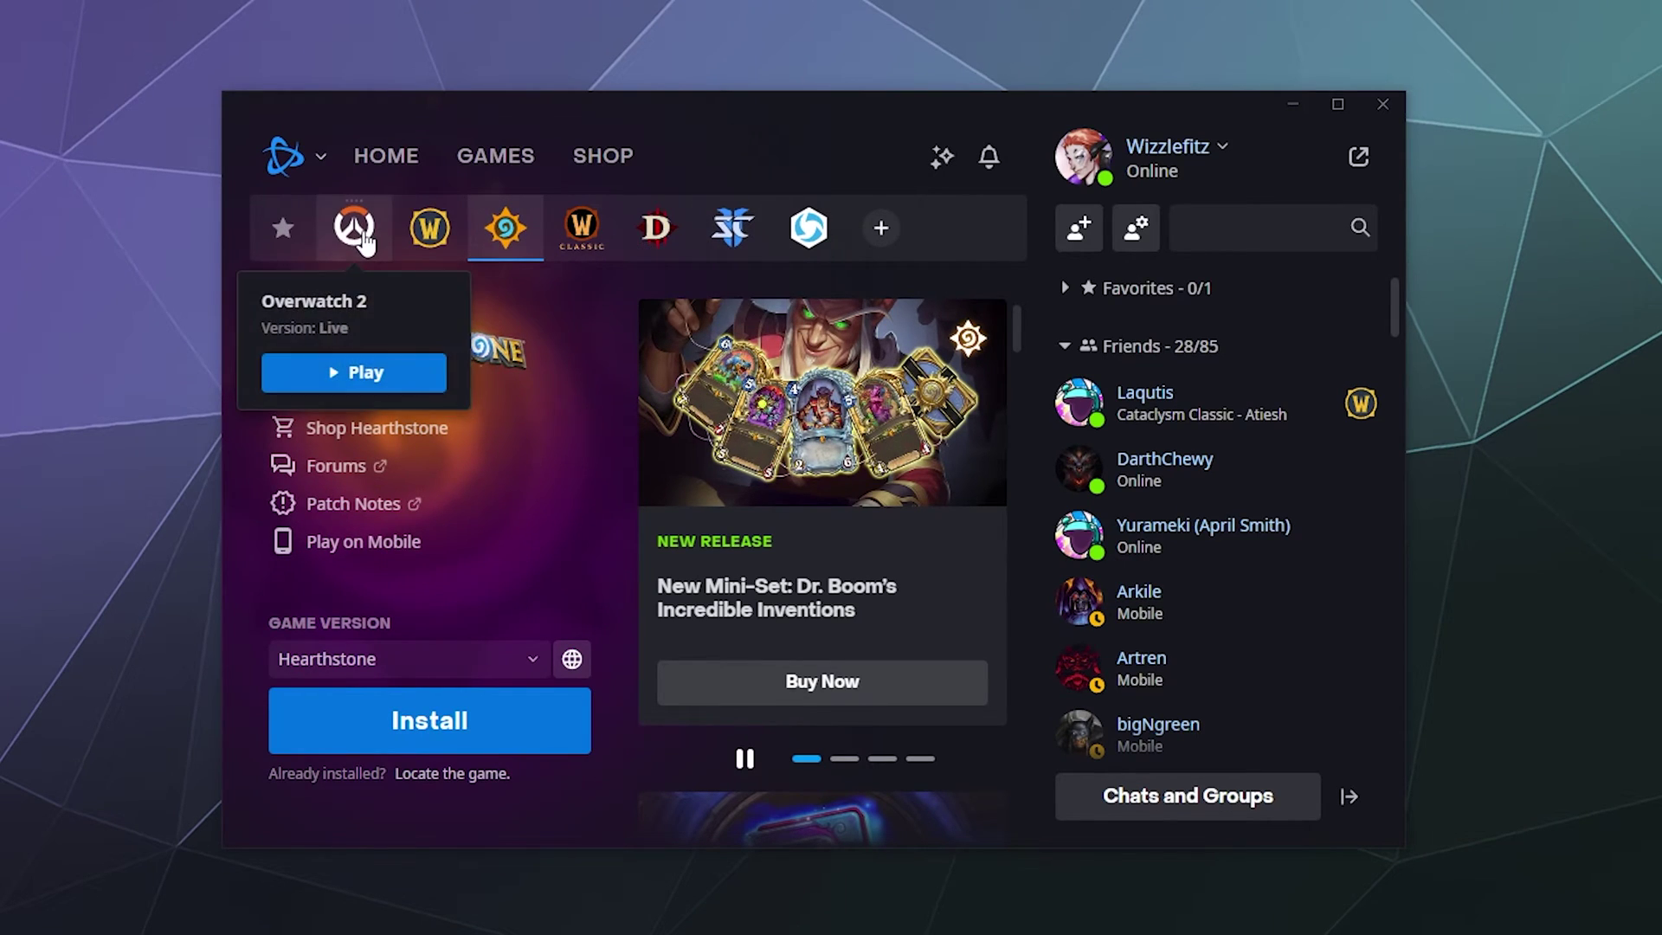
{"action": "left_click", "coordinate": [806, 245]}
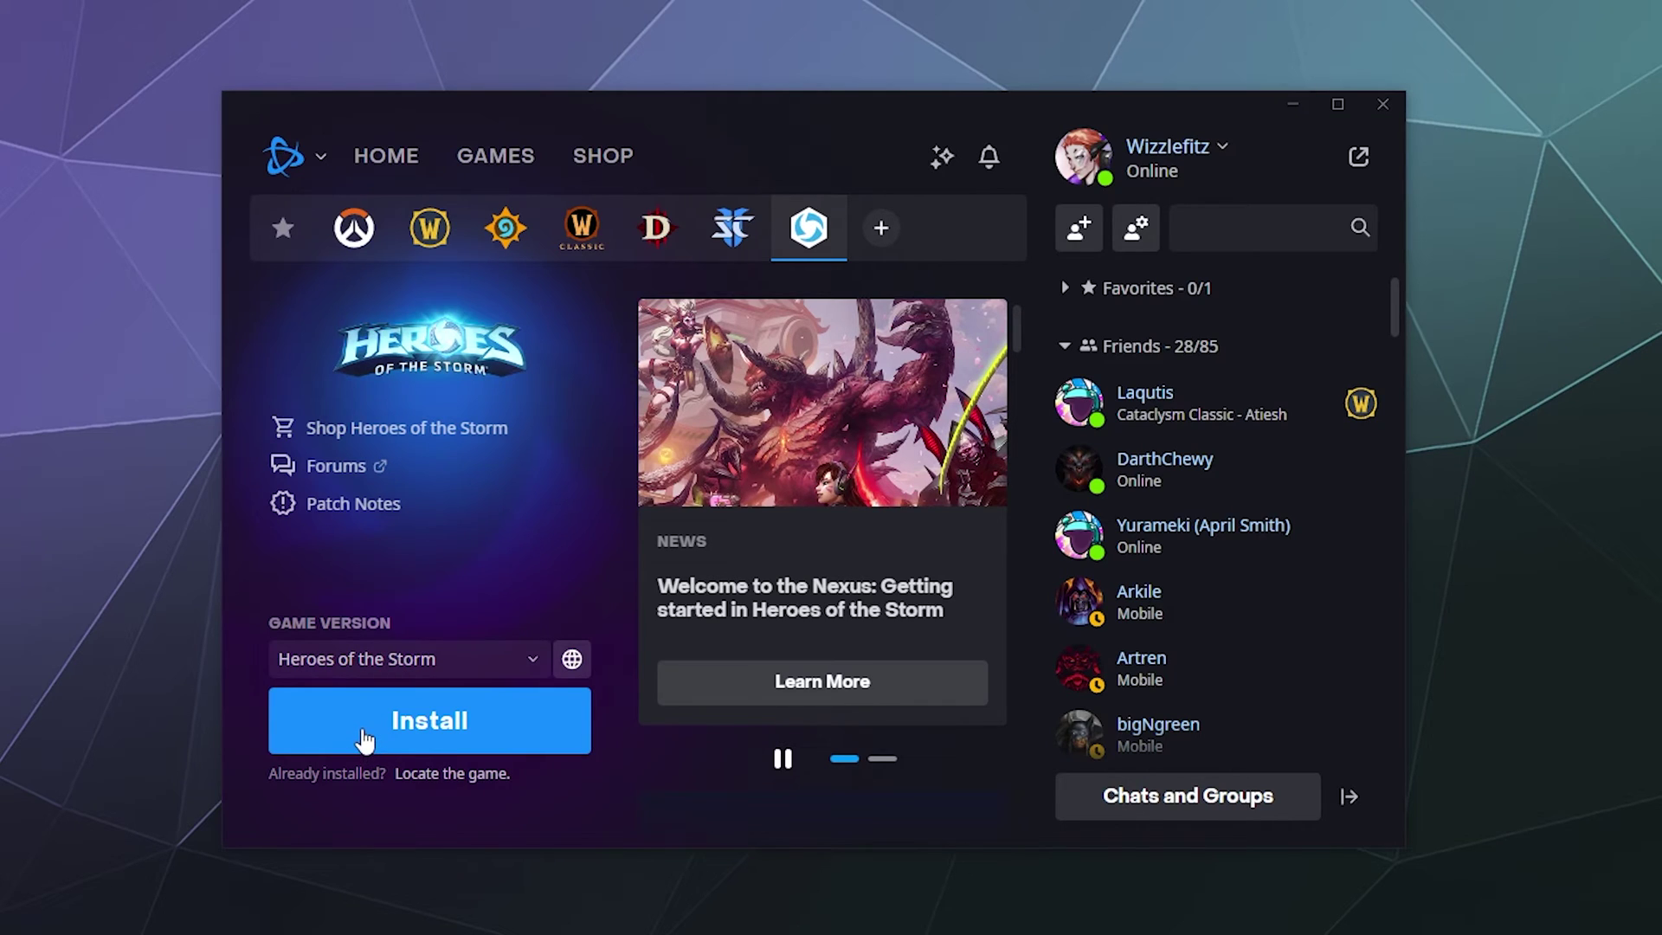
Examine the full list of games that can be added as favorites.
{"action": "left_click", "coordinate": [885, 244]}
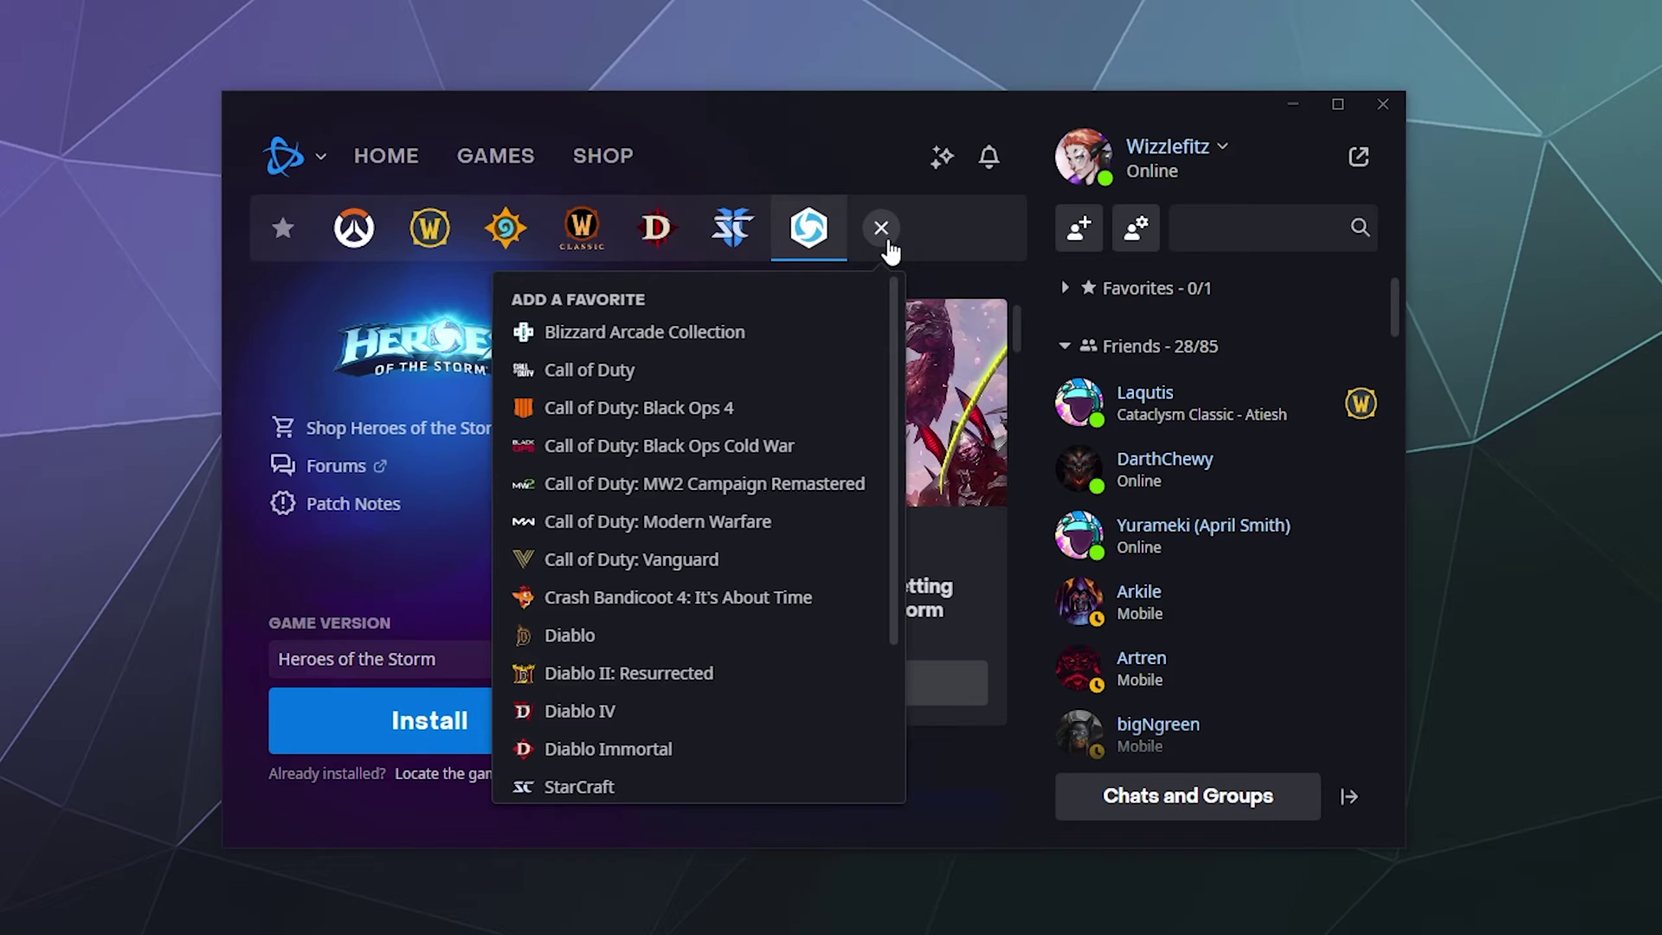
{"action": "left_click", "coordinate": [957, 242]}
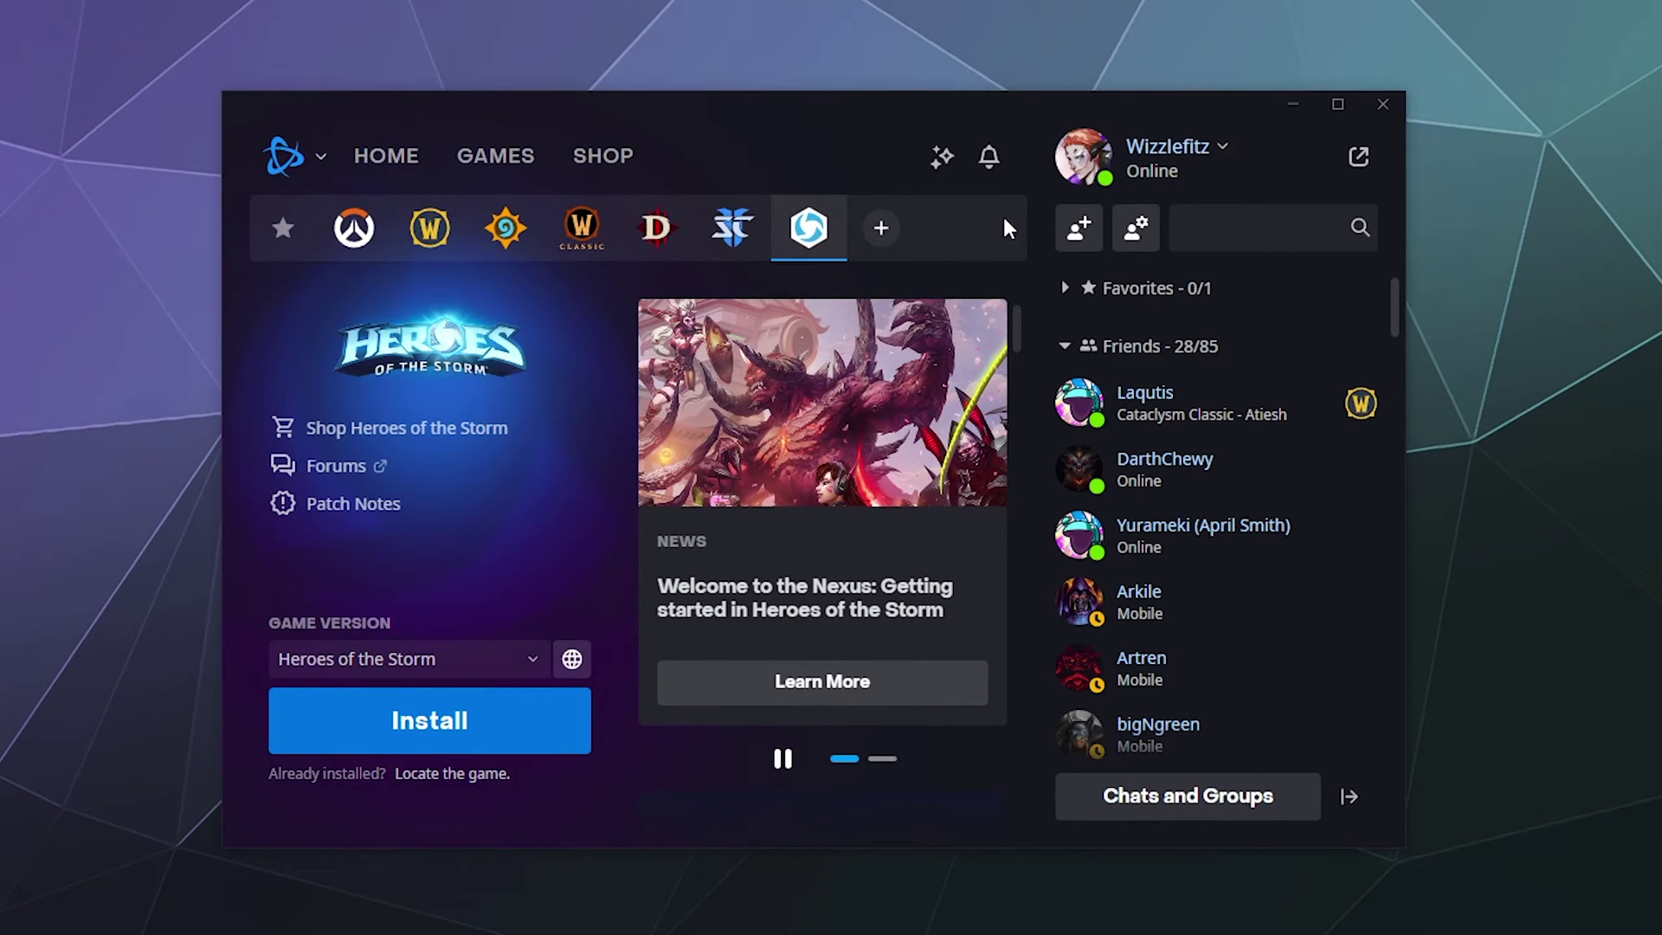
{"action": "left_click", "coordinate": [880, 228]}
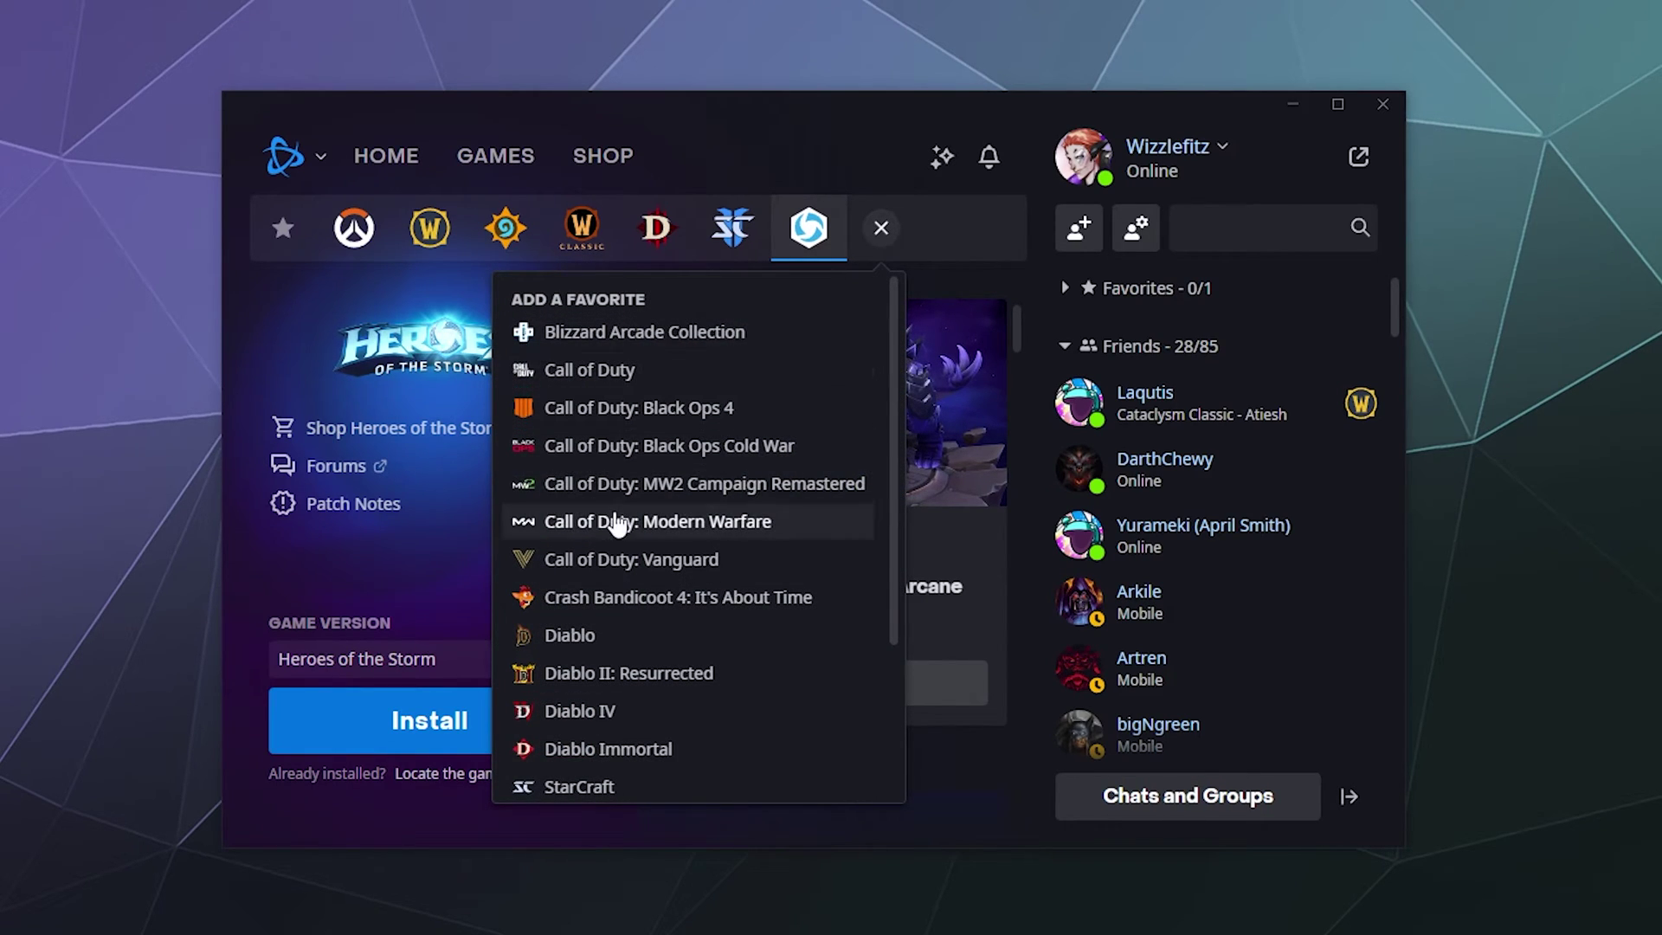
{"action": "scroll", "coordinate": [690, 619], "scroll_direction": "down", "scroll_amount": 3}
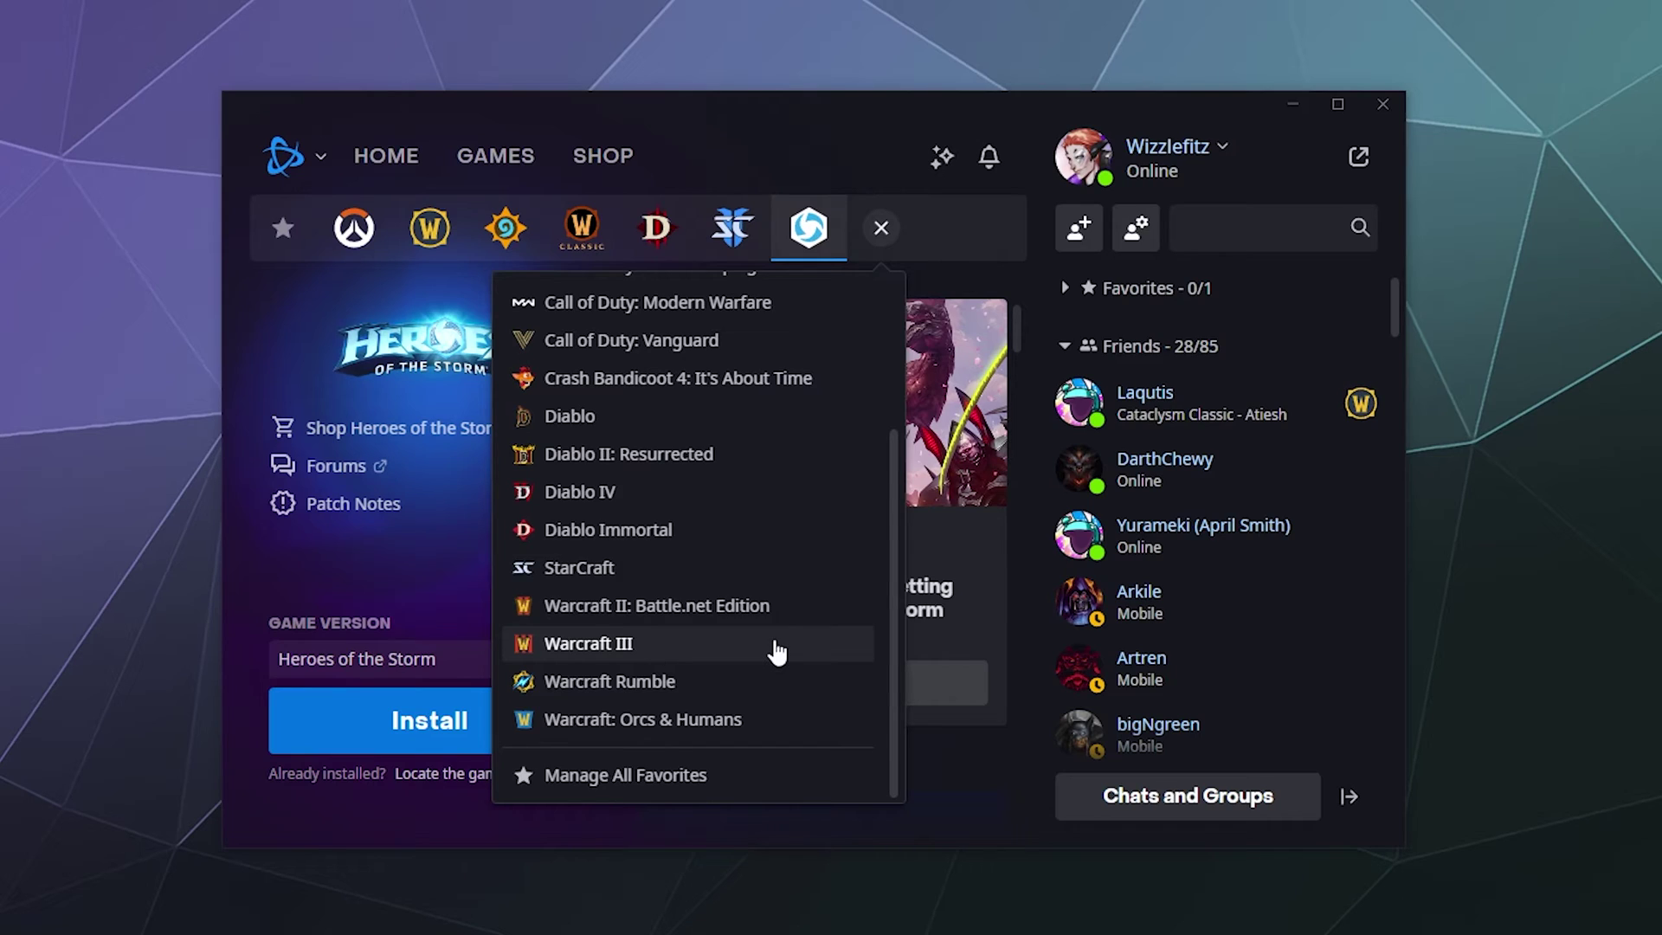
{"action": "scroll", "coordinate": [776, 652], "scroll_direction": "up", "scroll_amount": 3}
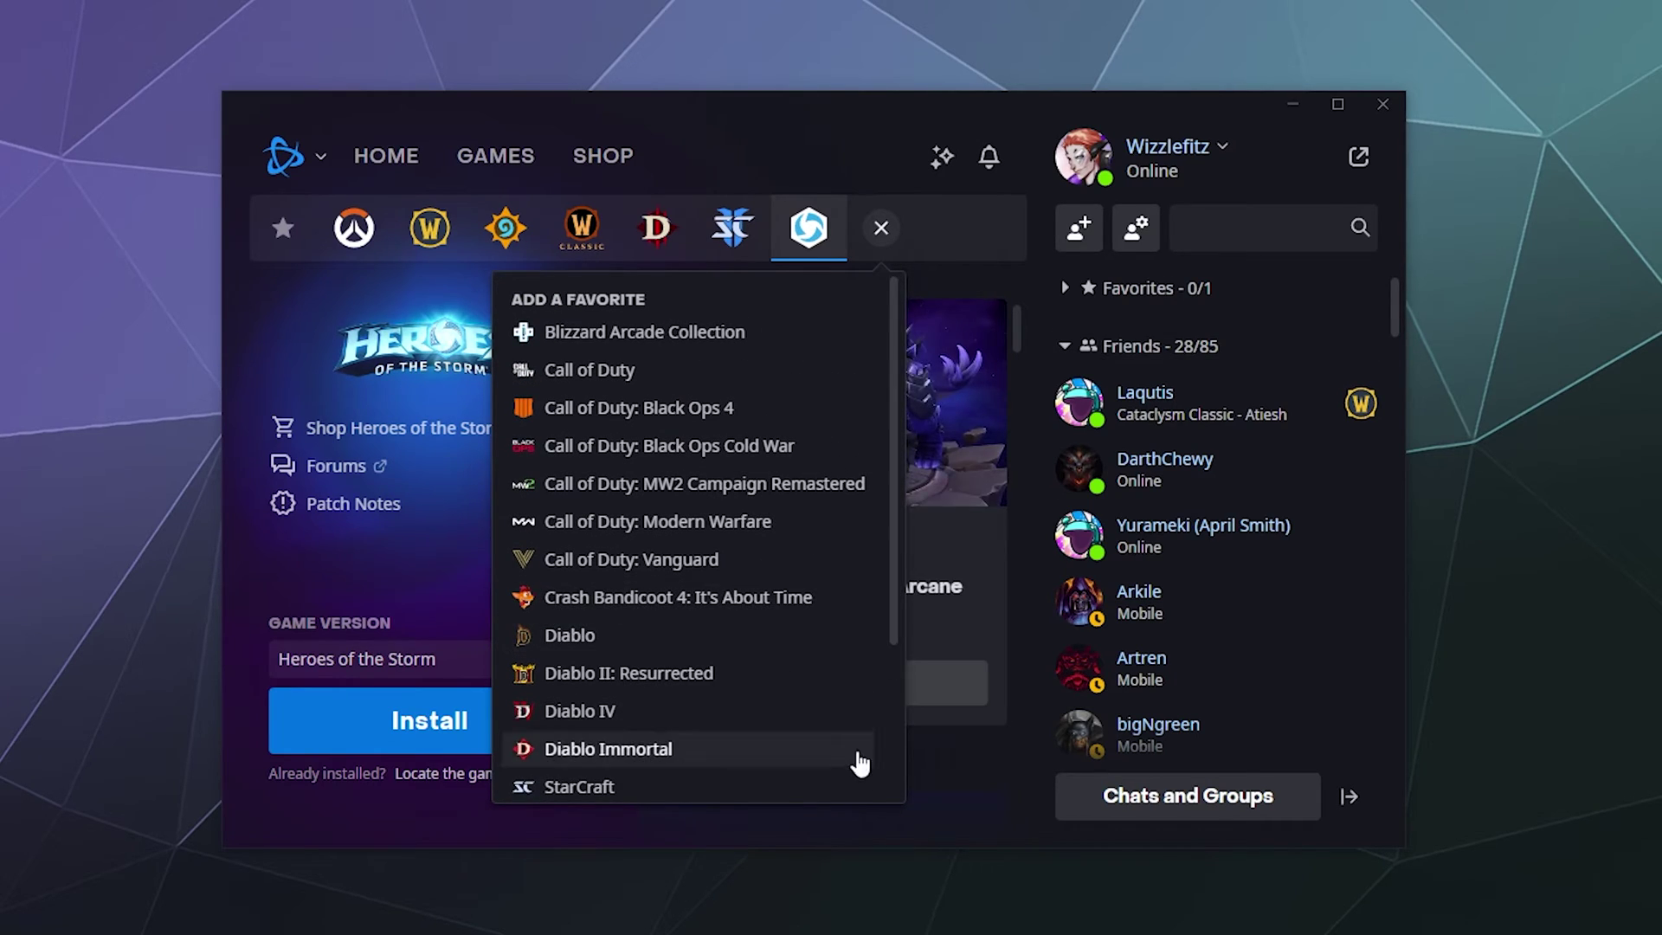
{"action": "left_click", "coordinate": [975, 747]}
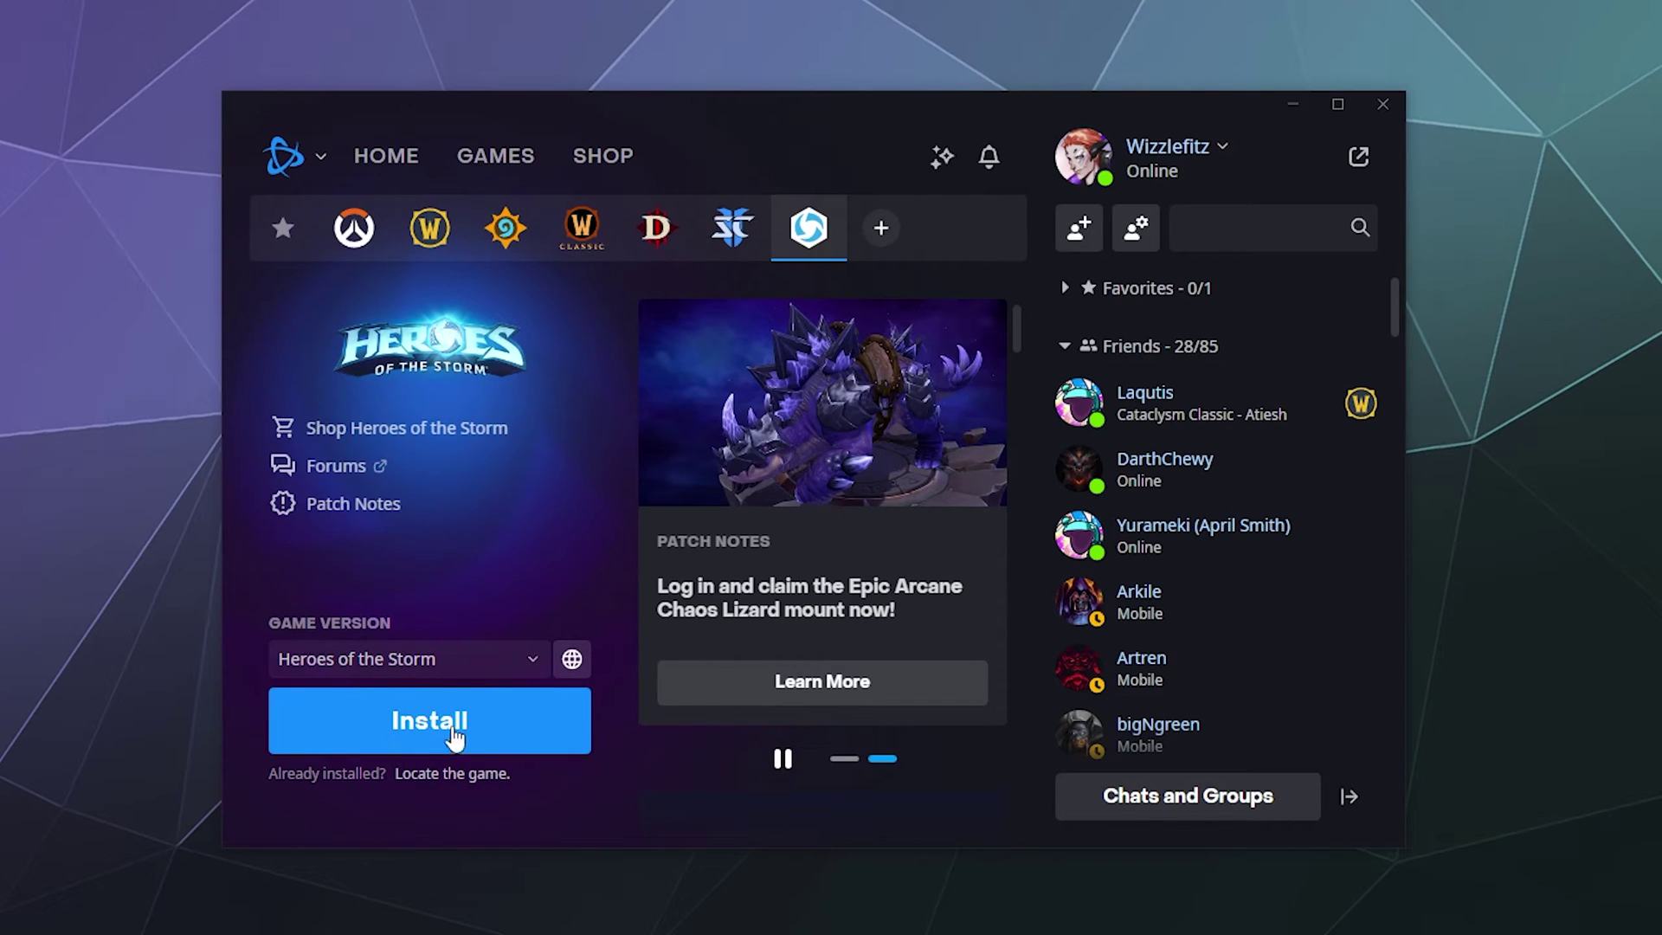
Switch the game version to Public Test Realm and back to Heroes of the Storm, and check the region choices.
{"action": "left_click", "coordinate": [534, 659]}
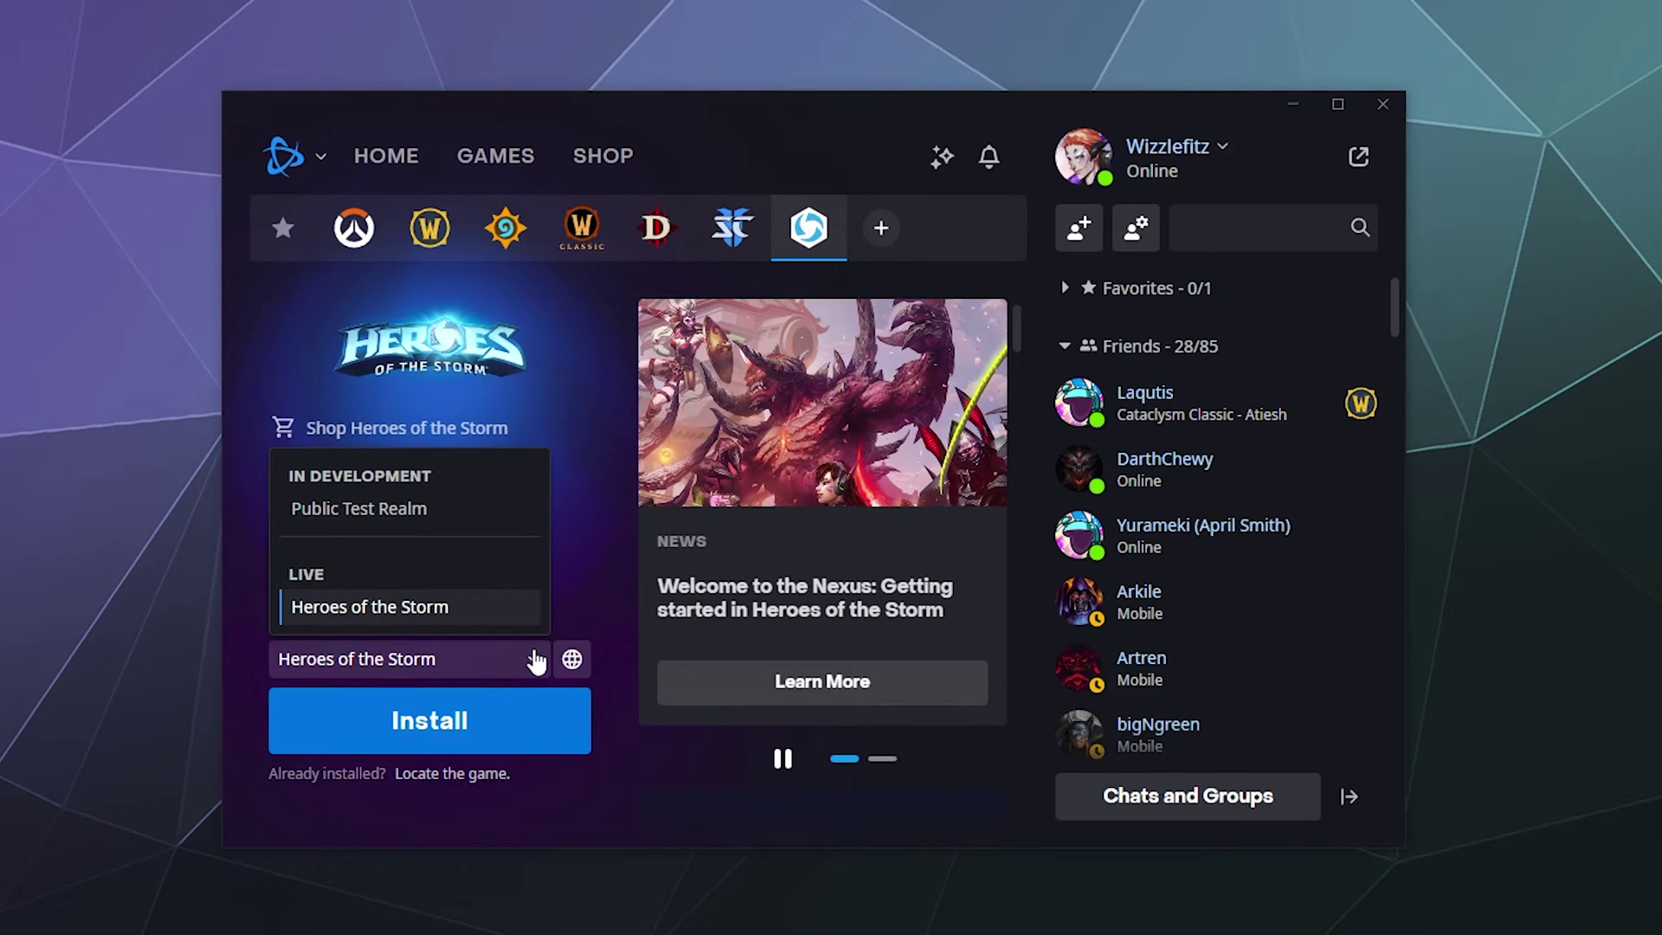
{"action": "left_click", "coordinate": [412, 515]}
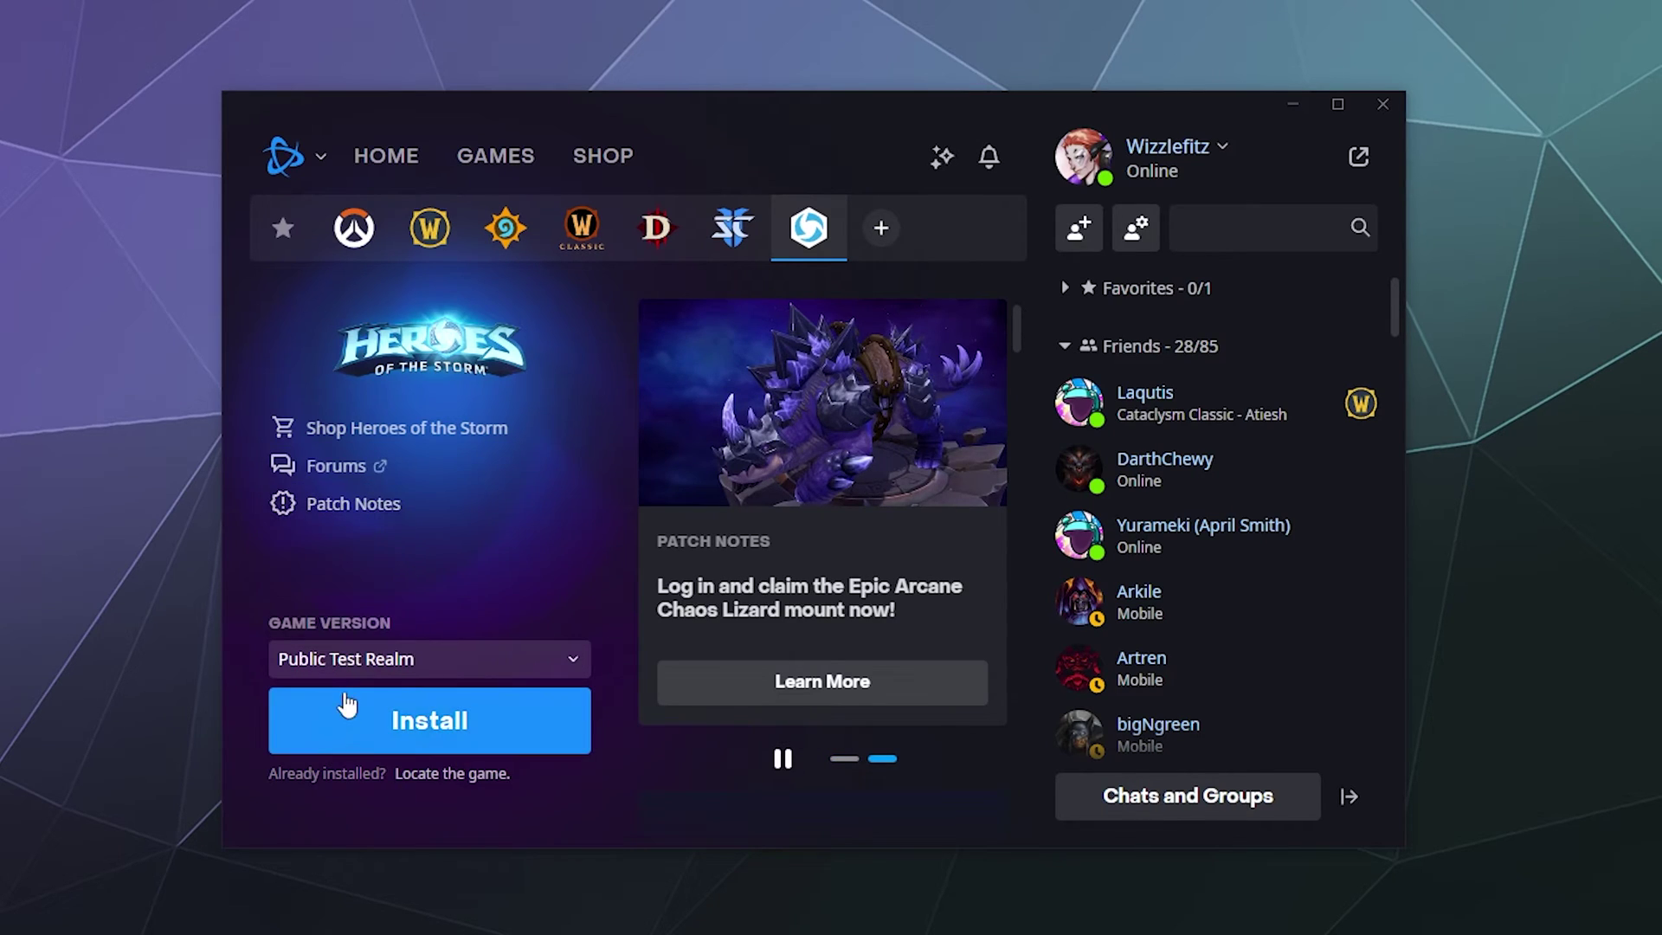
{"action": "left_click", "coordinate": [449, 673]}
{"action": "left_click", "coordinate": [433, 614]}
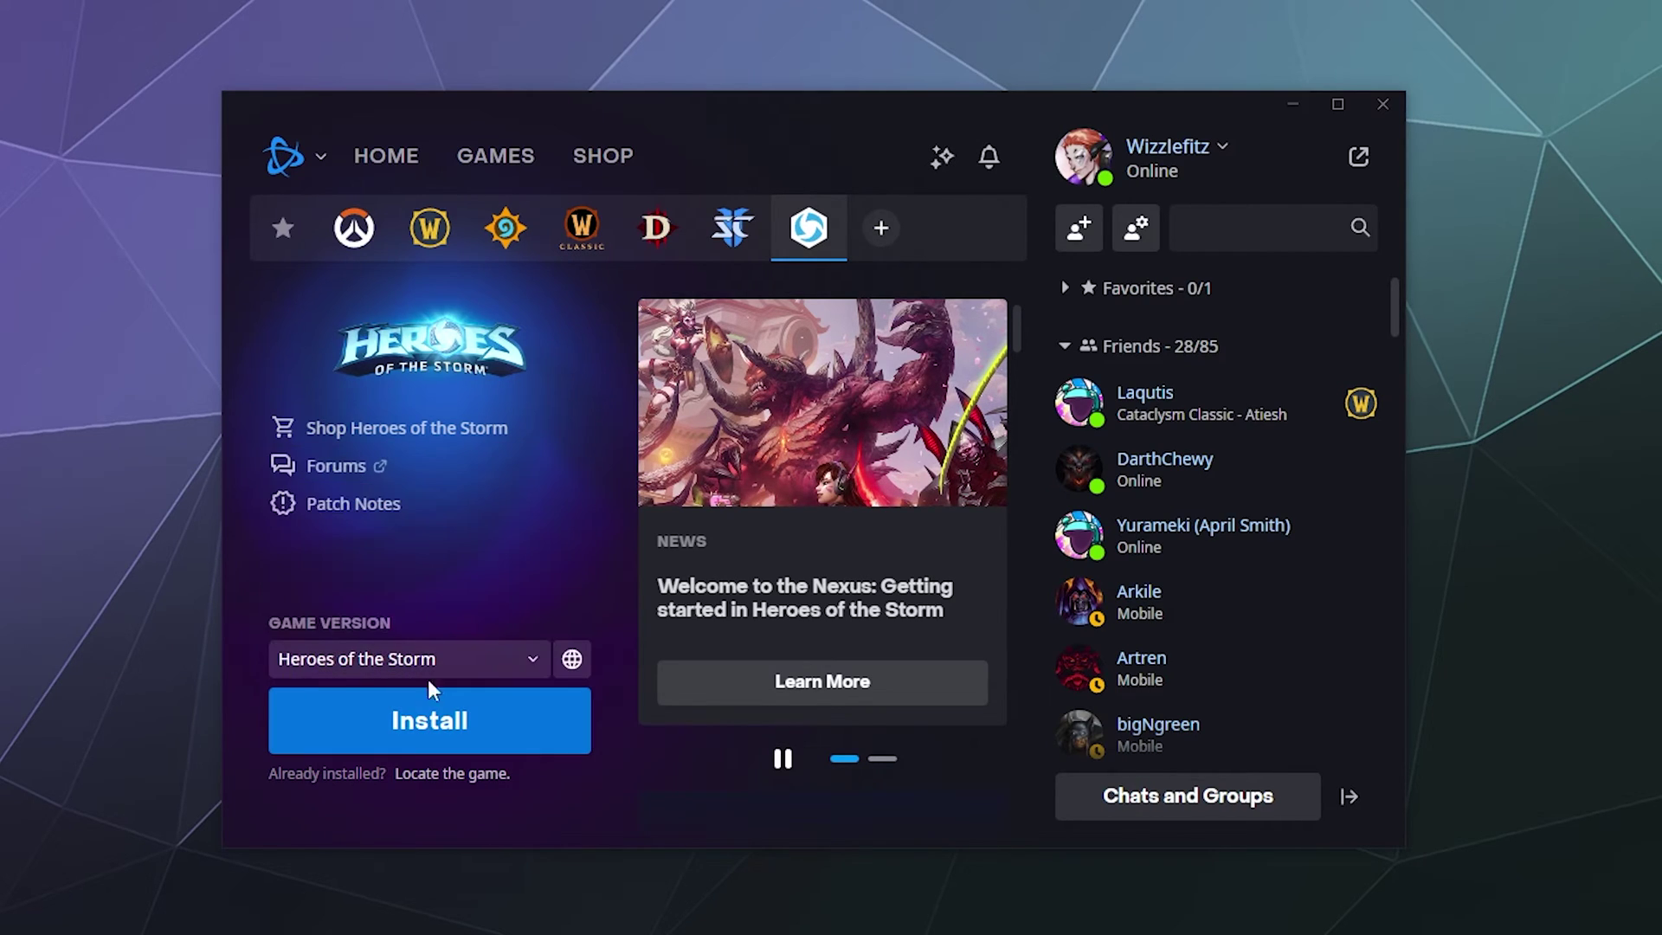
{"action": "left_click", "coordinate": [571, 662]}
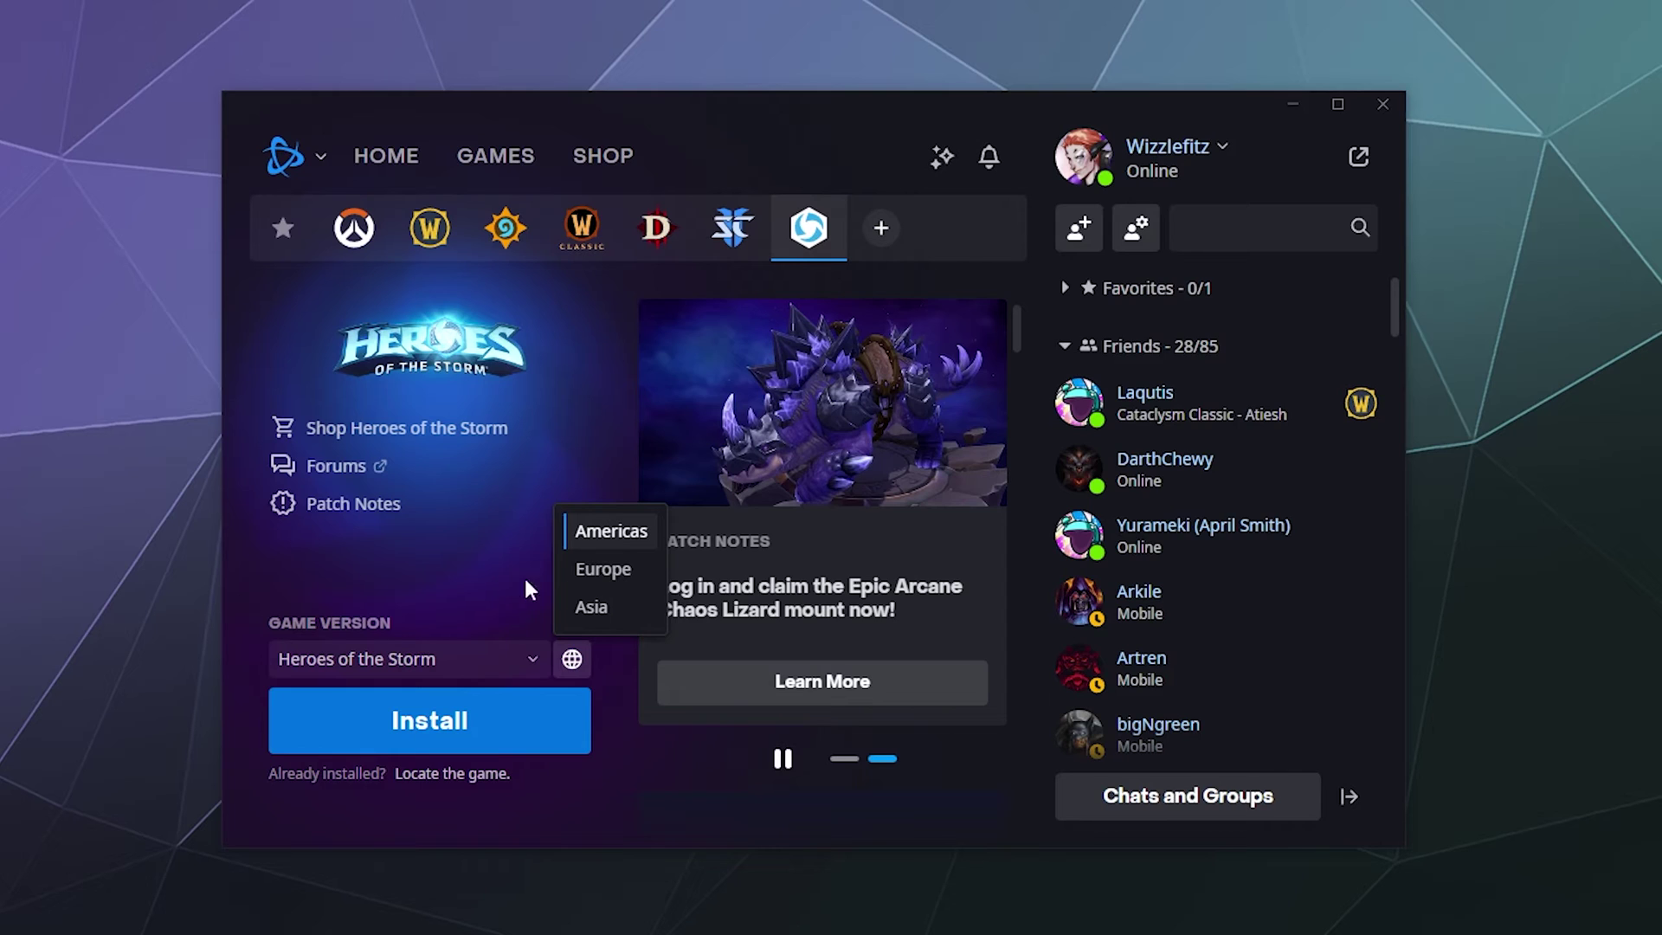
{"action": "left_click", "coordinate": [578, 581]}
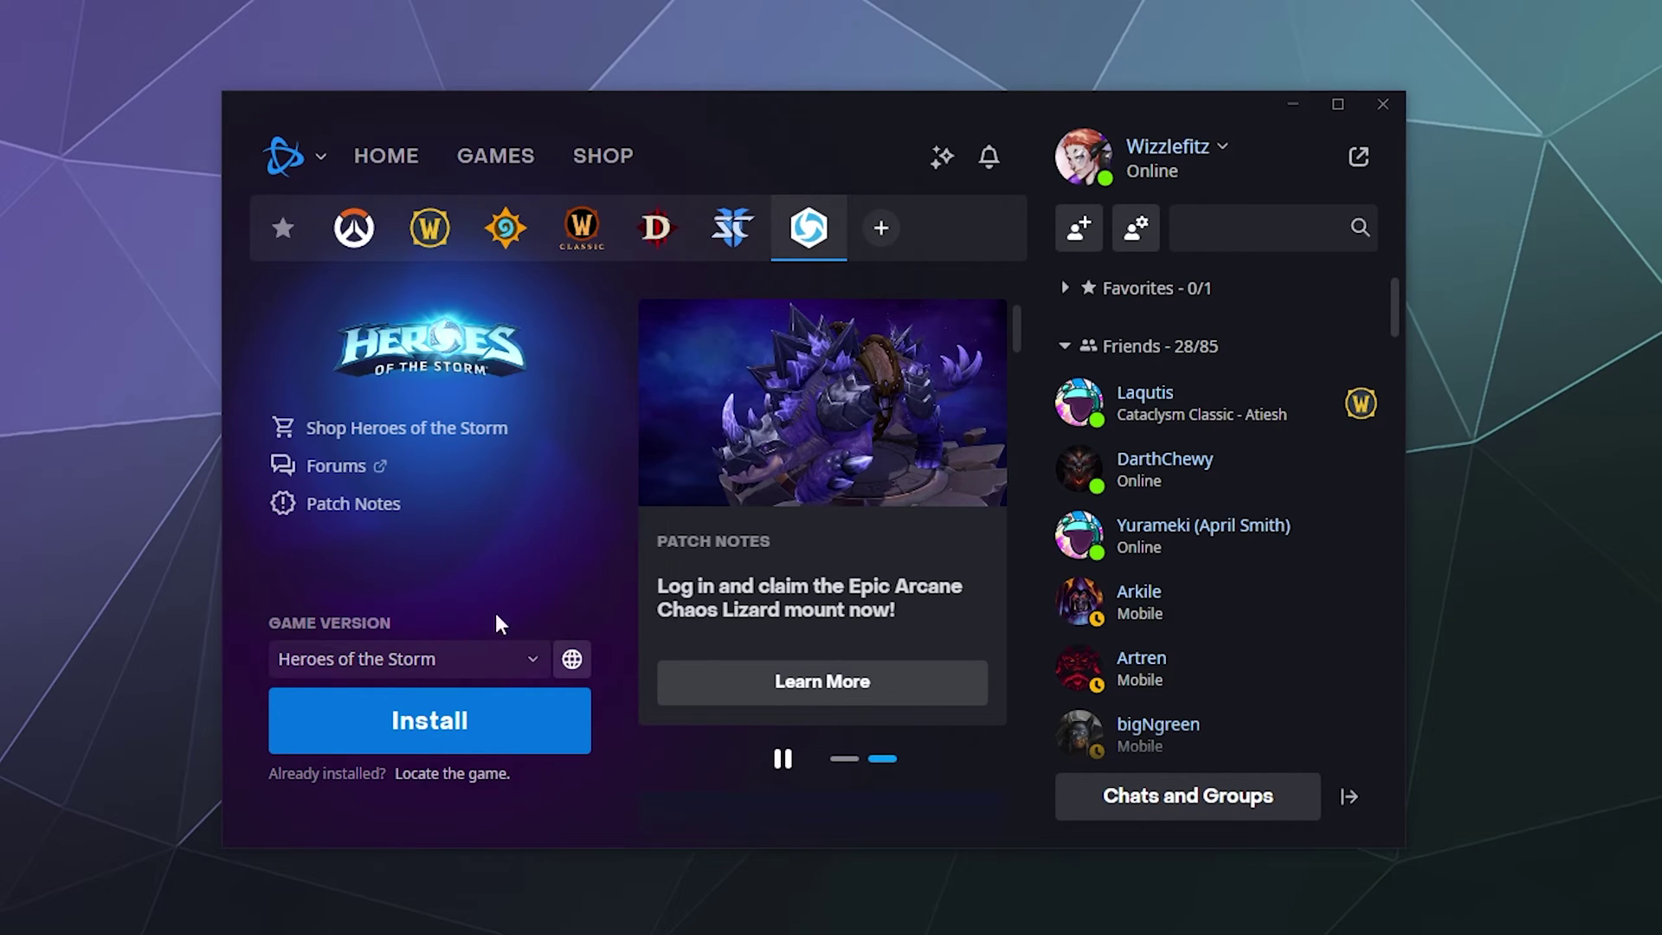
View the Heroes of the Storm installation options and the app's default install directory in the download settings.
{"action": "left_click", "coordinate": [466, 720]}
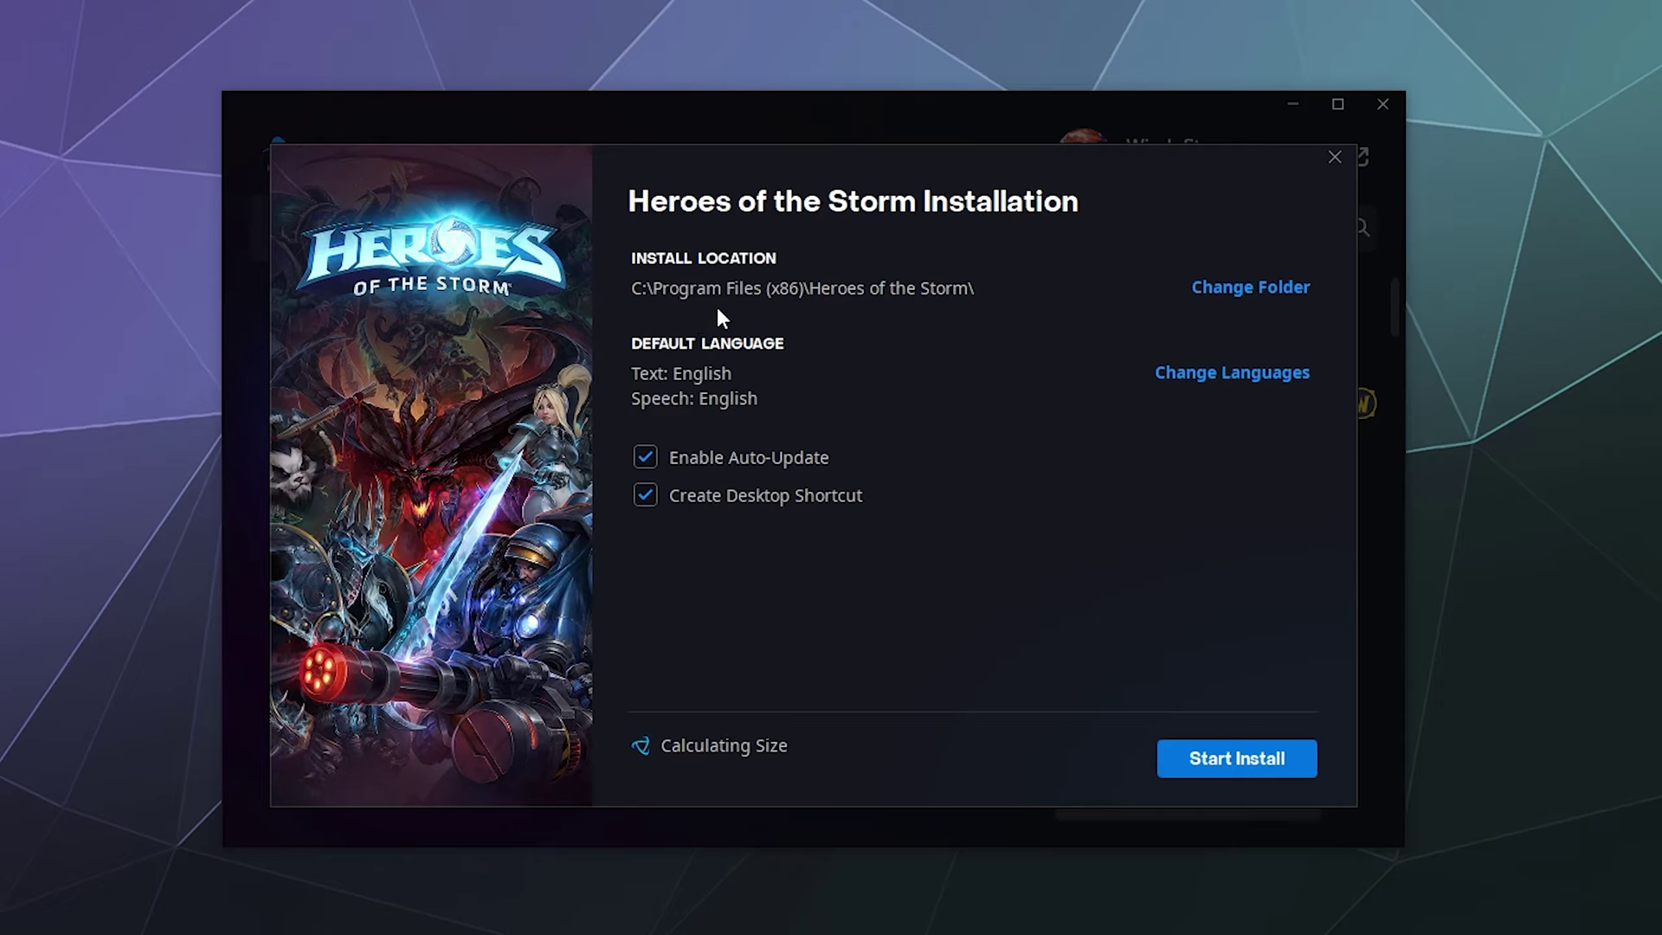
{"action": "left_click", "coordinate": [1317, 165]}
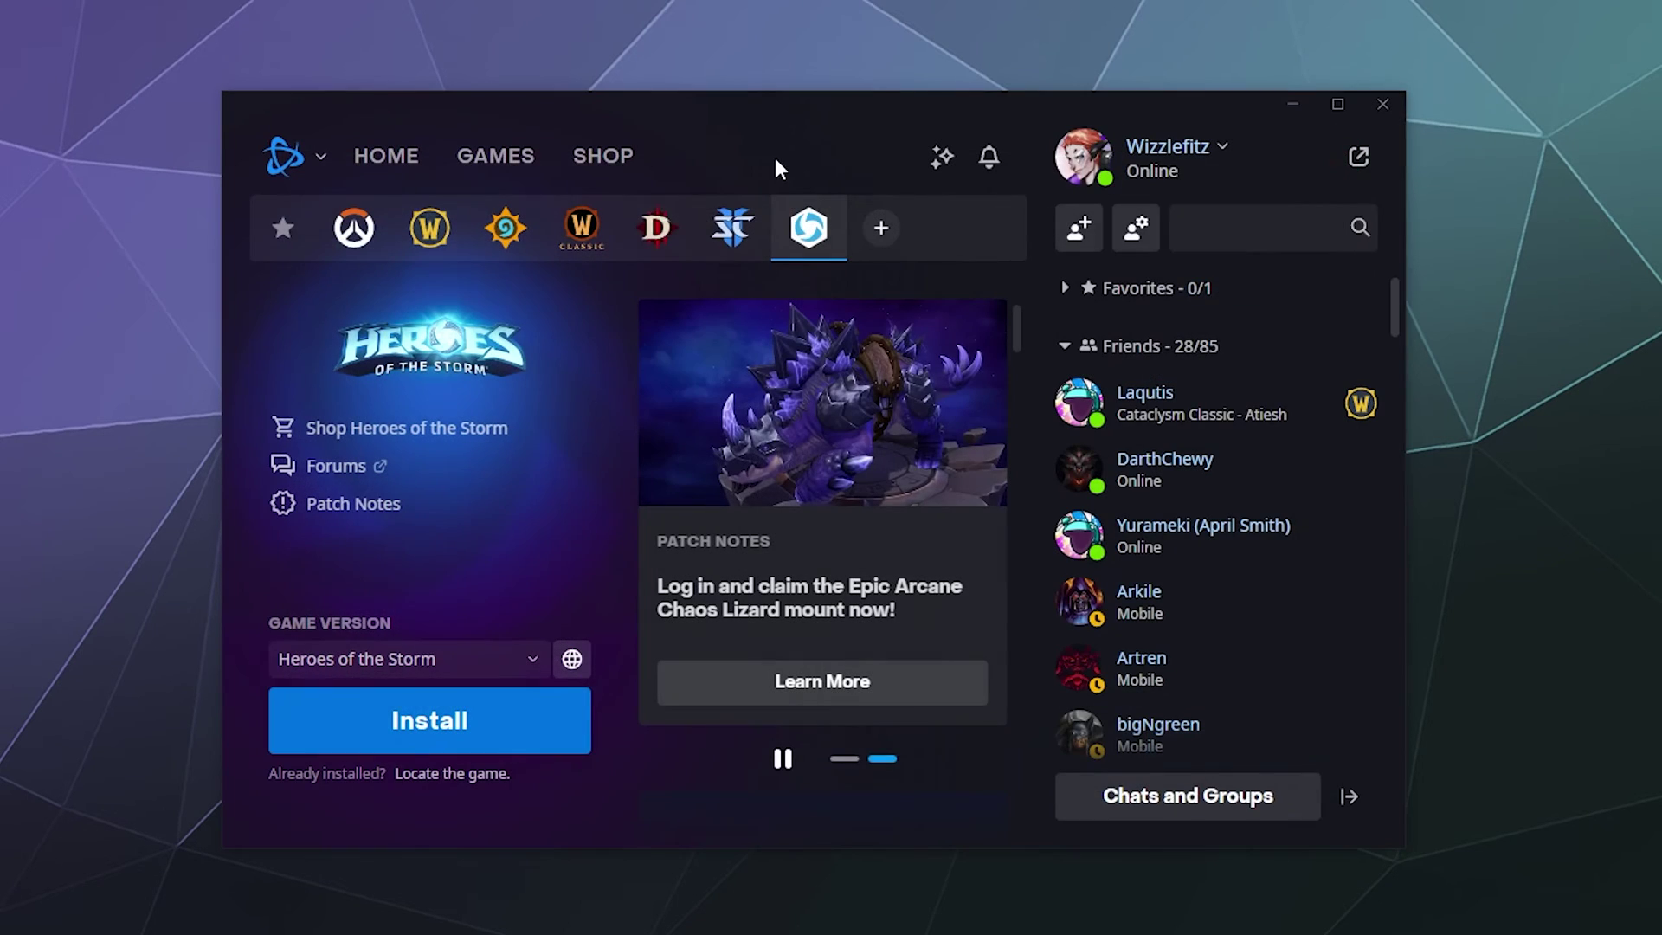
{"action": "left_click", "coordinate": [284, 157]}
{"action": "left_click", "coordinate": [289, 219]}
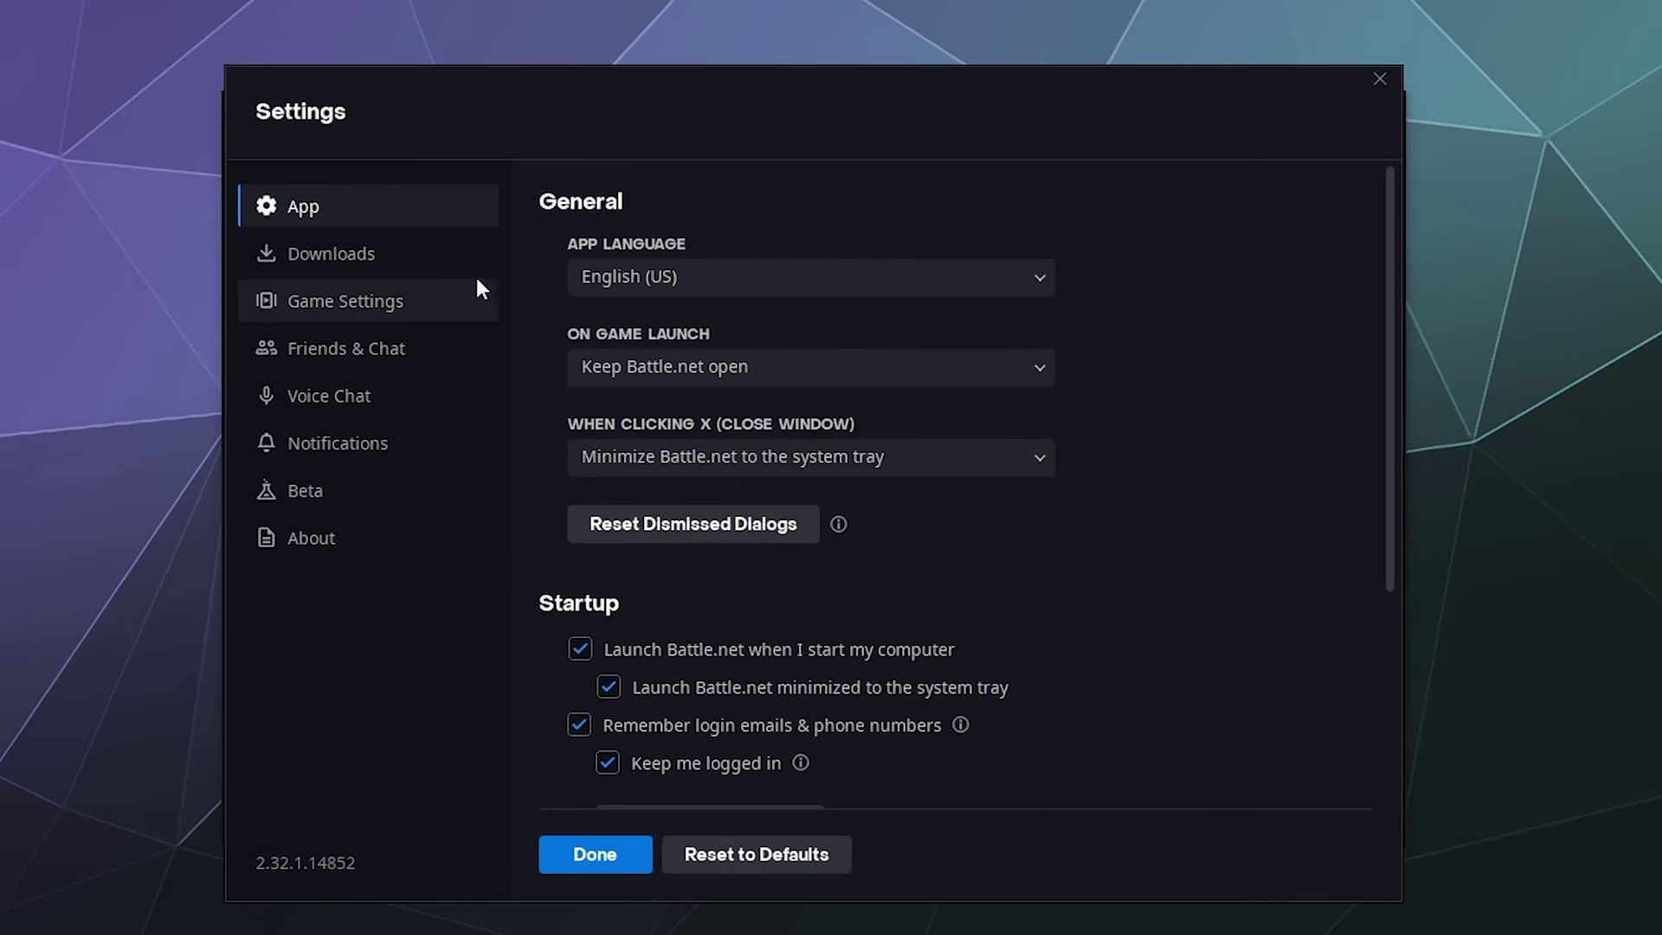
{"action": "left_click", "coordinate": [315, 251]}
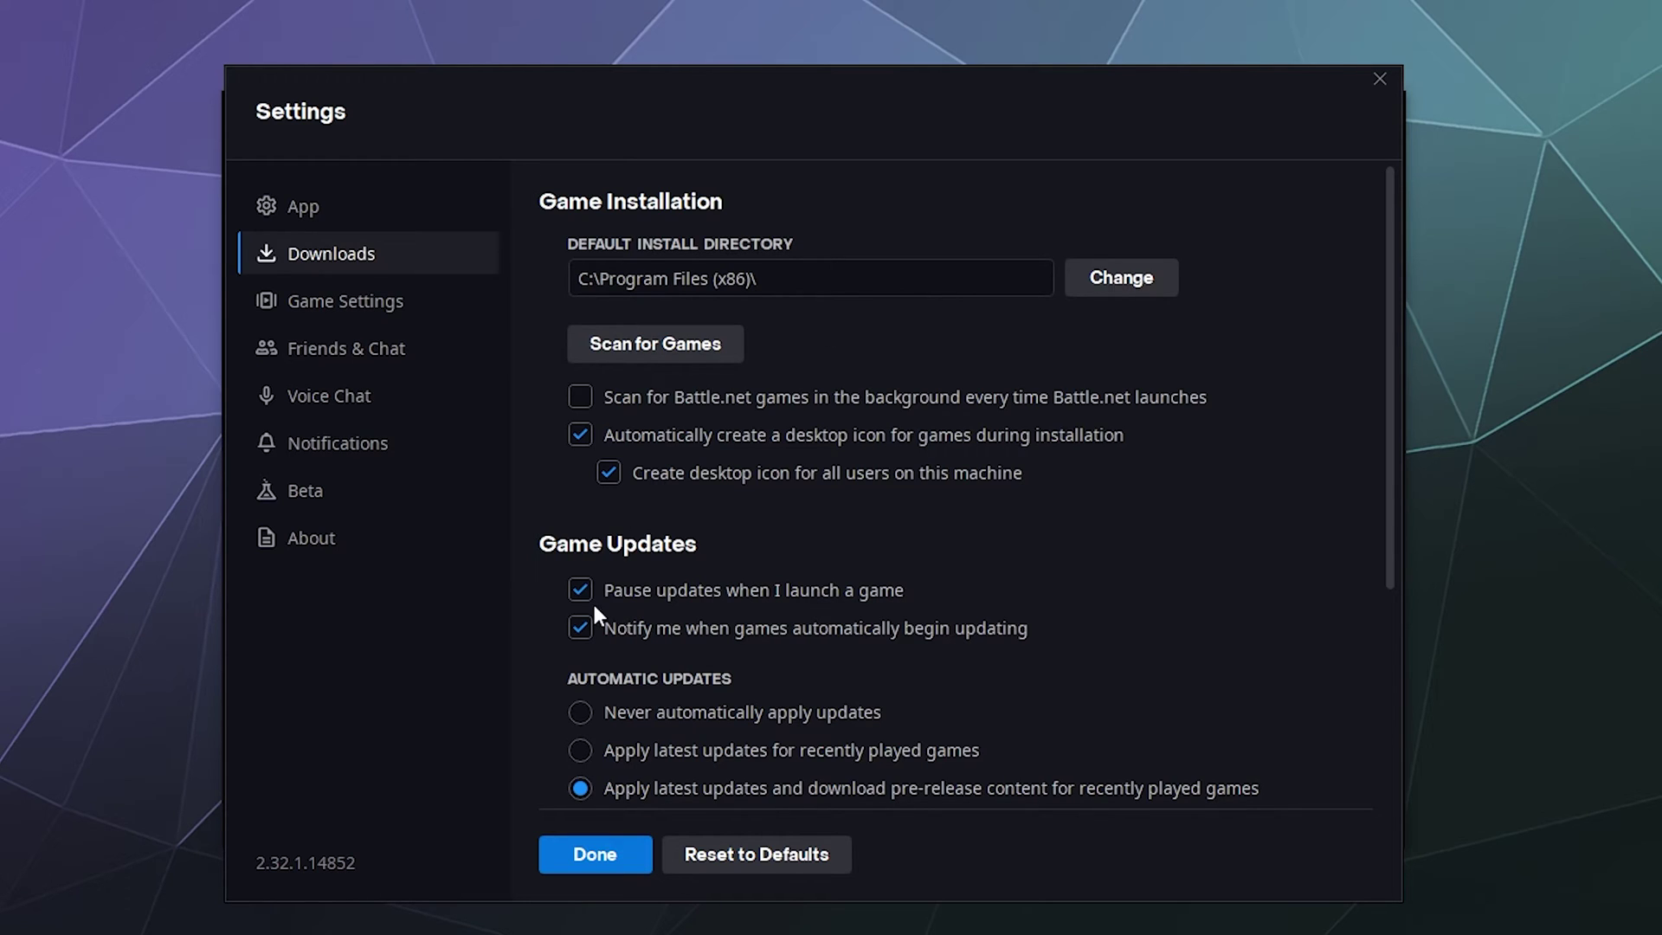
{"action": "left_click", "coordinate": [614, 870]}
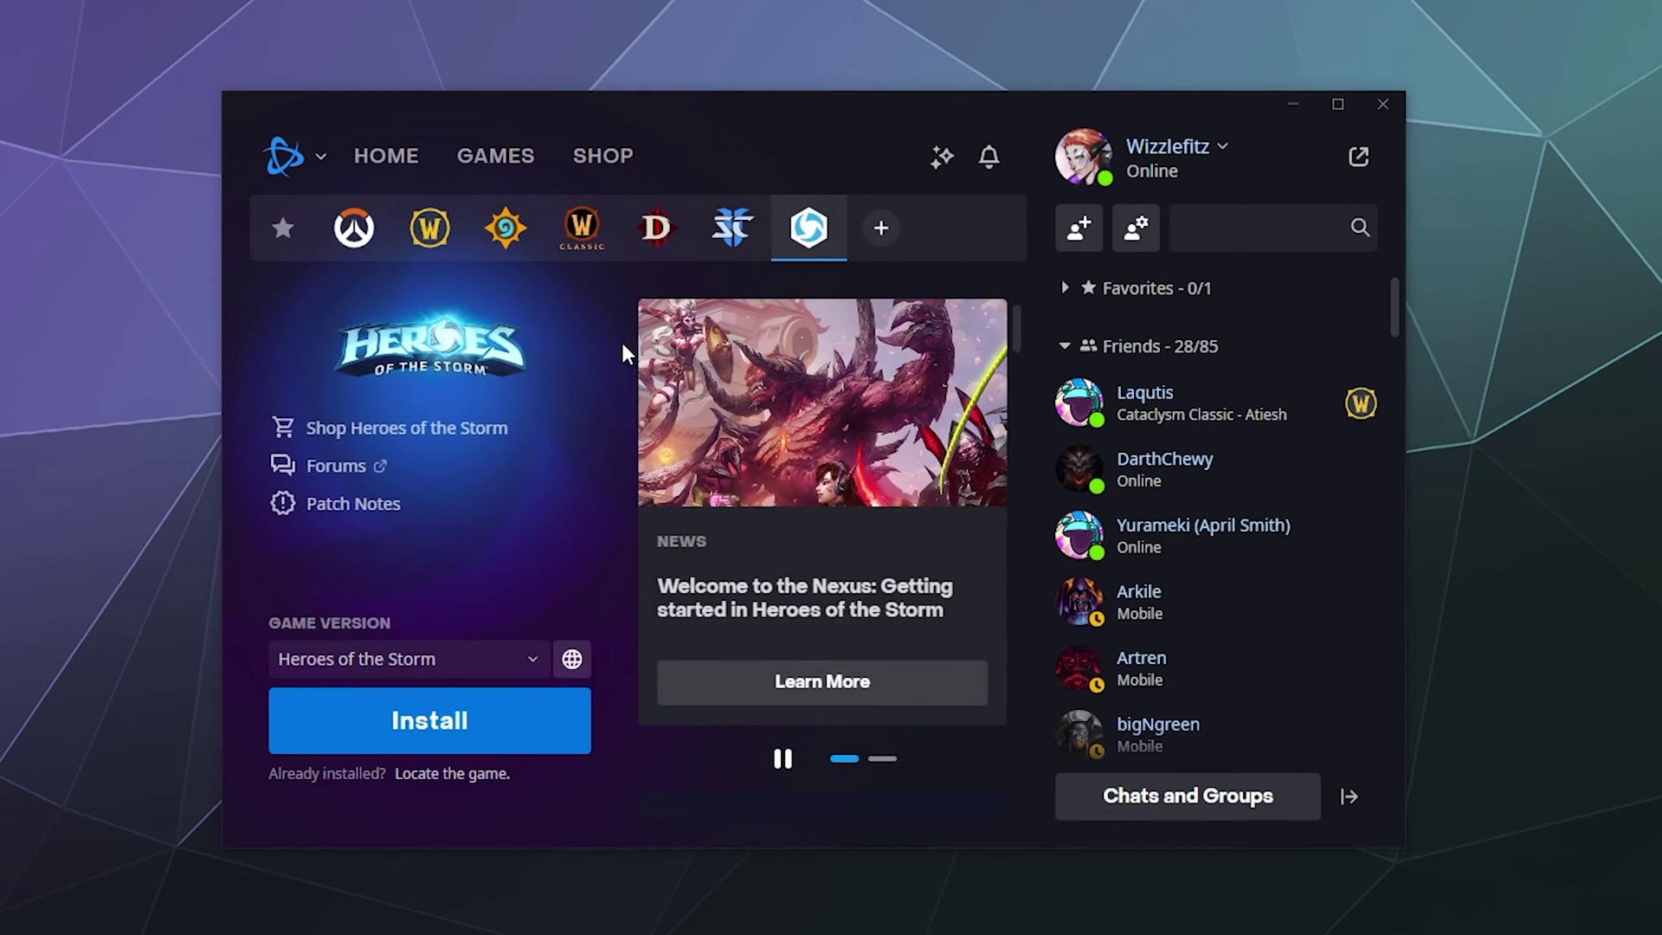
Start installing Heroes of the Storm in C:\Program Files (x86)\Heroes of the Storm\ with auto-update and a desktop shortcut enabled.
{"action": "left_click", "coordinate": [538, 732]}
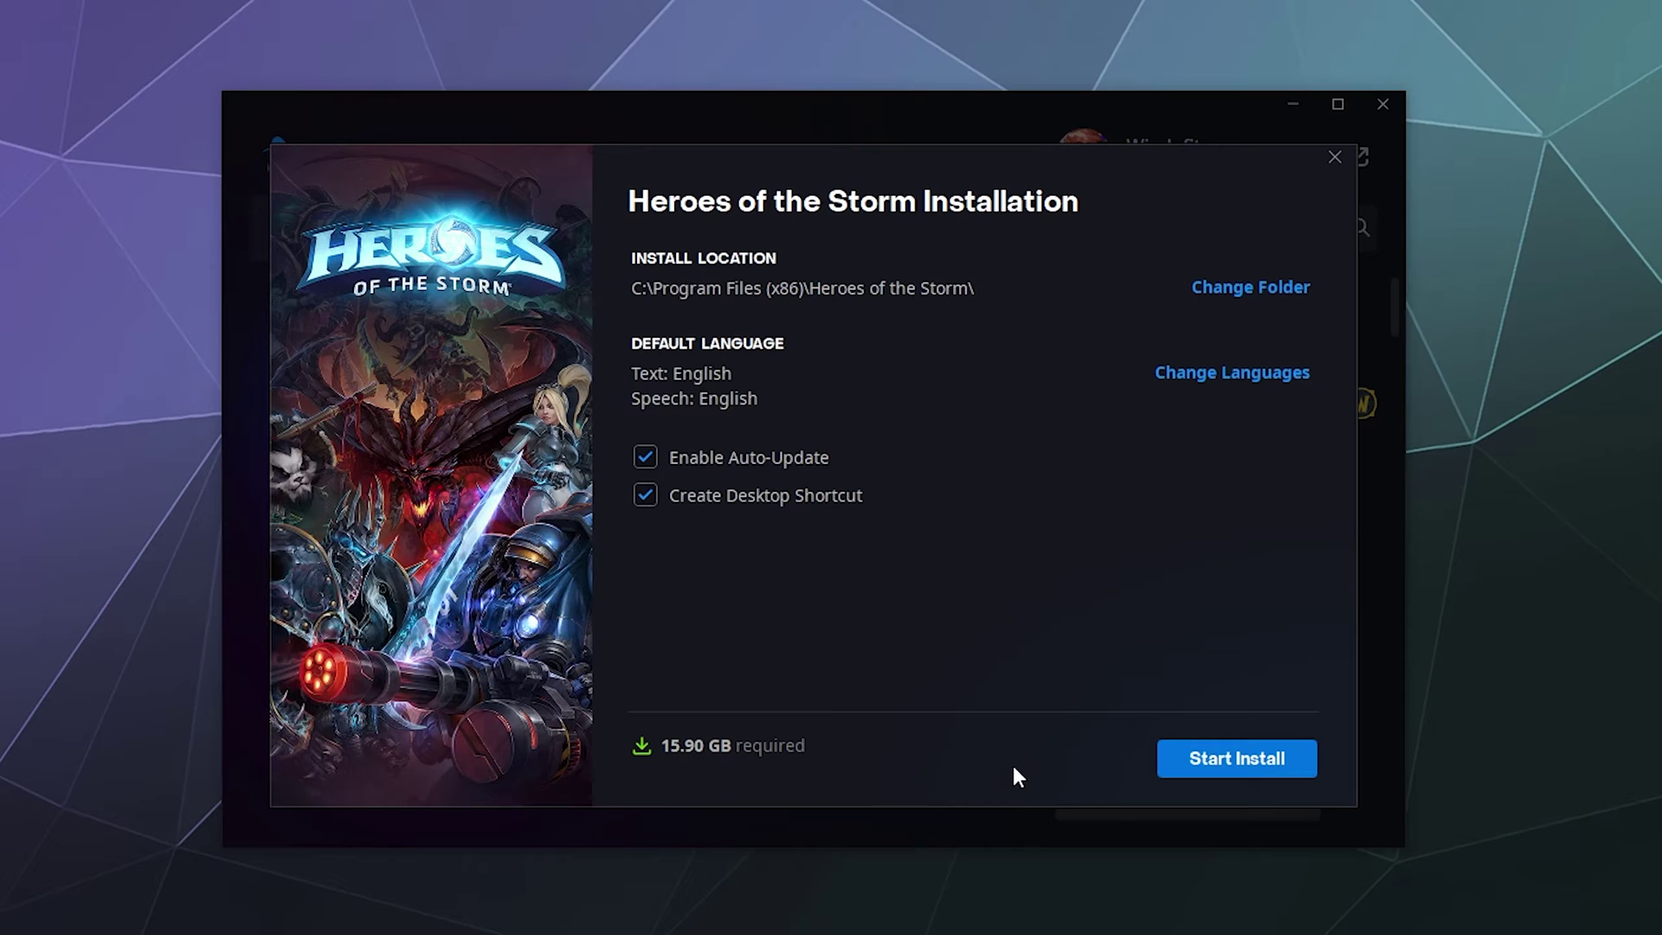
{"action": "left_click", "coordinate": [1208, 767]}
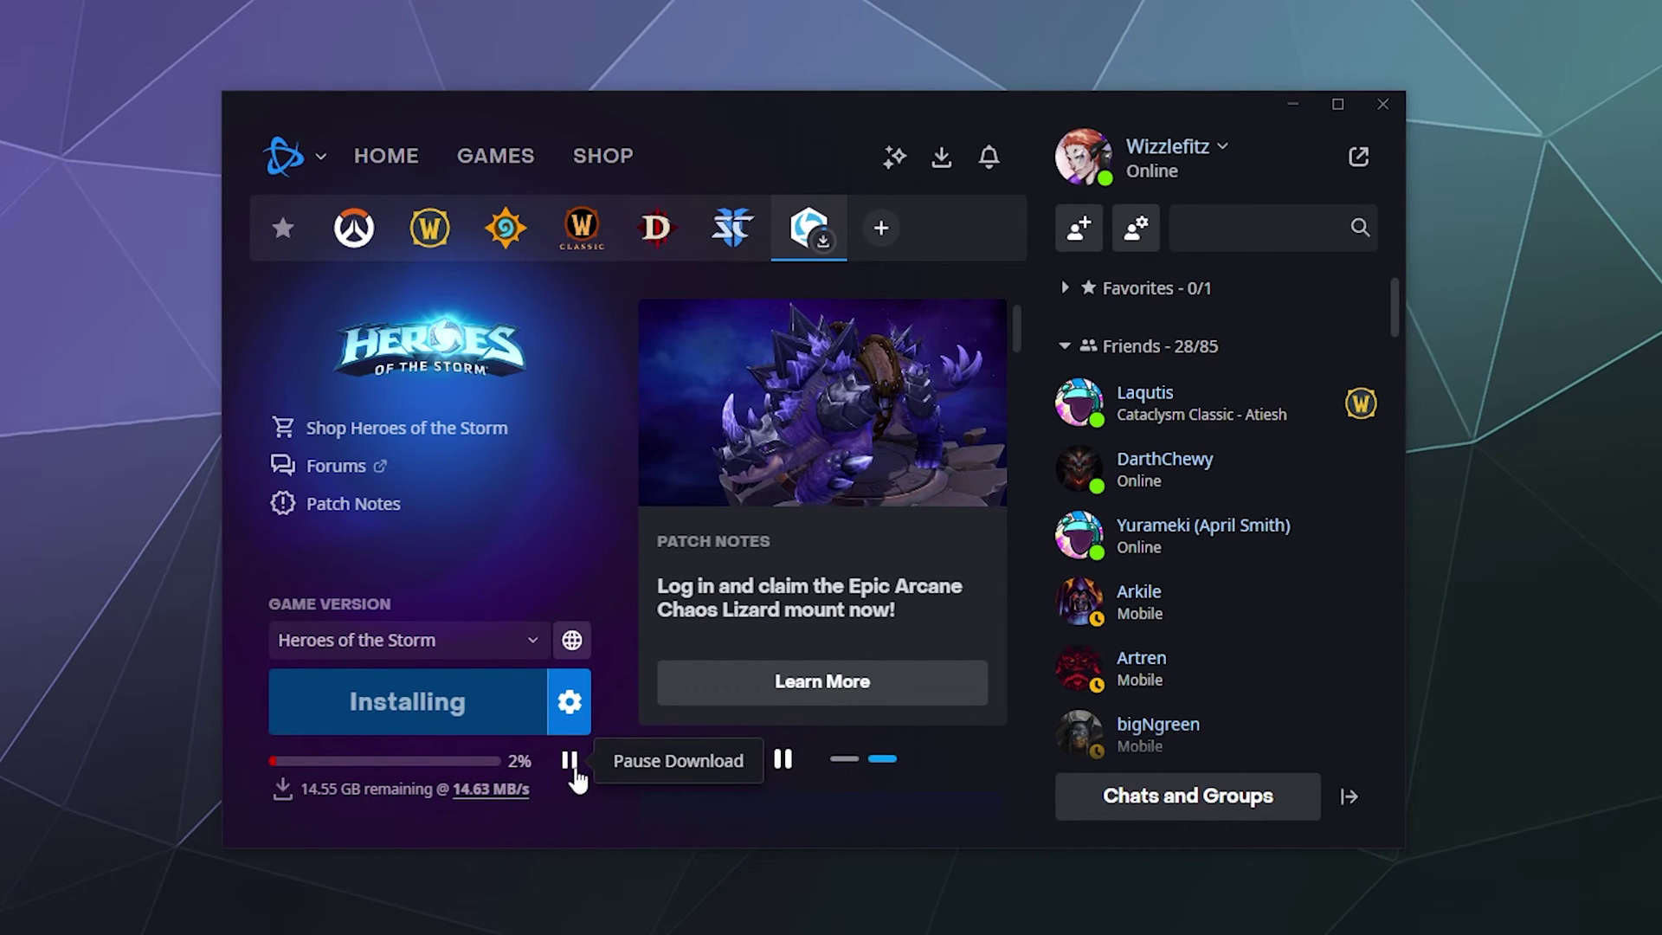
Pause the Heroes of the Storm download in the Download Manager and resume it.
{"action": "left_click", "coordinate": [943, 159]}
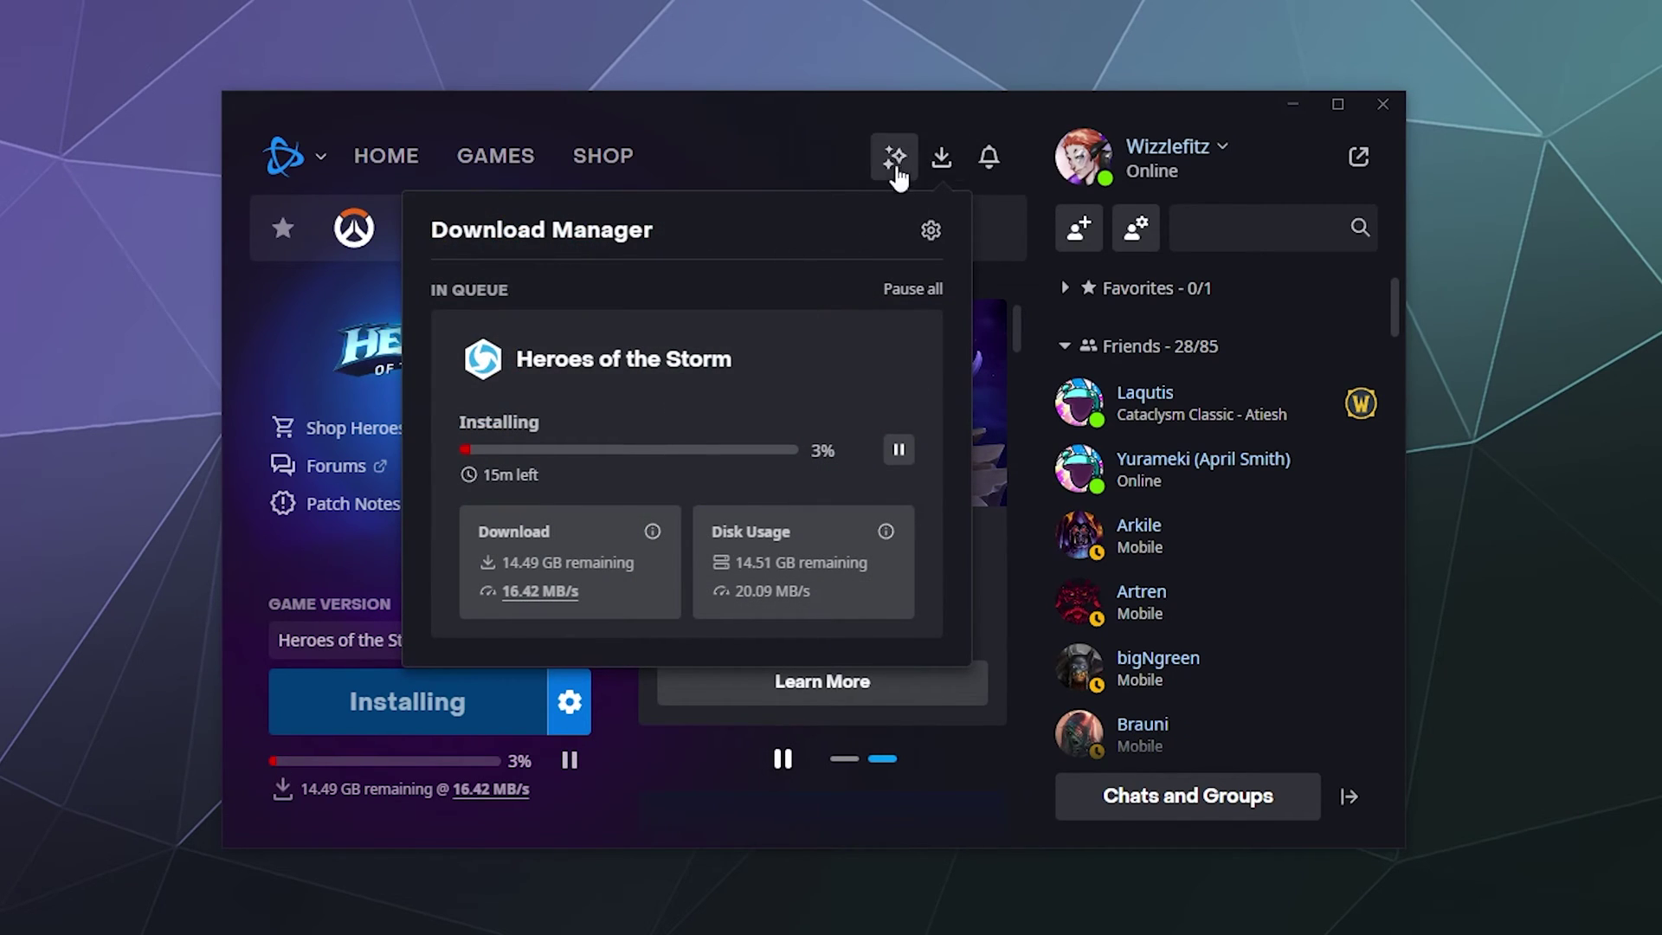
{"action": "left_click", "coordinate": [899, 449]}
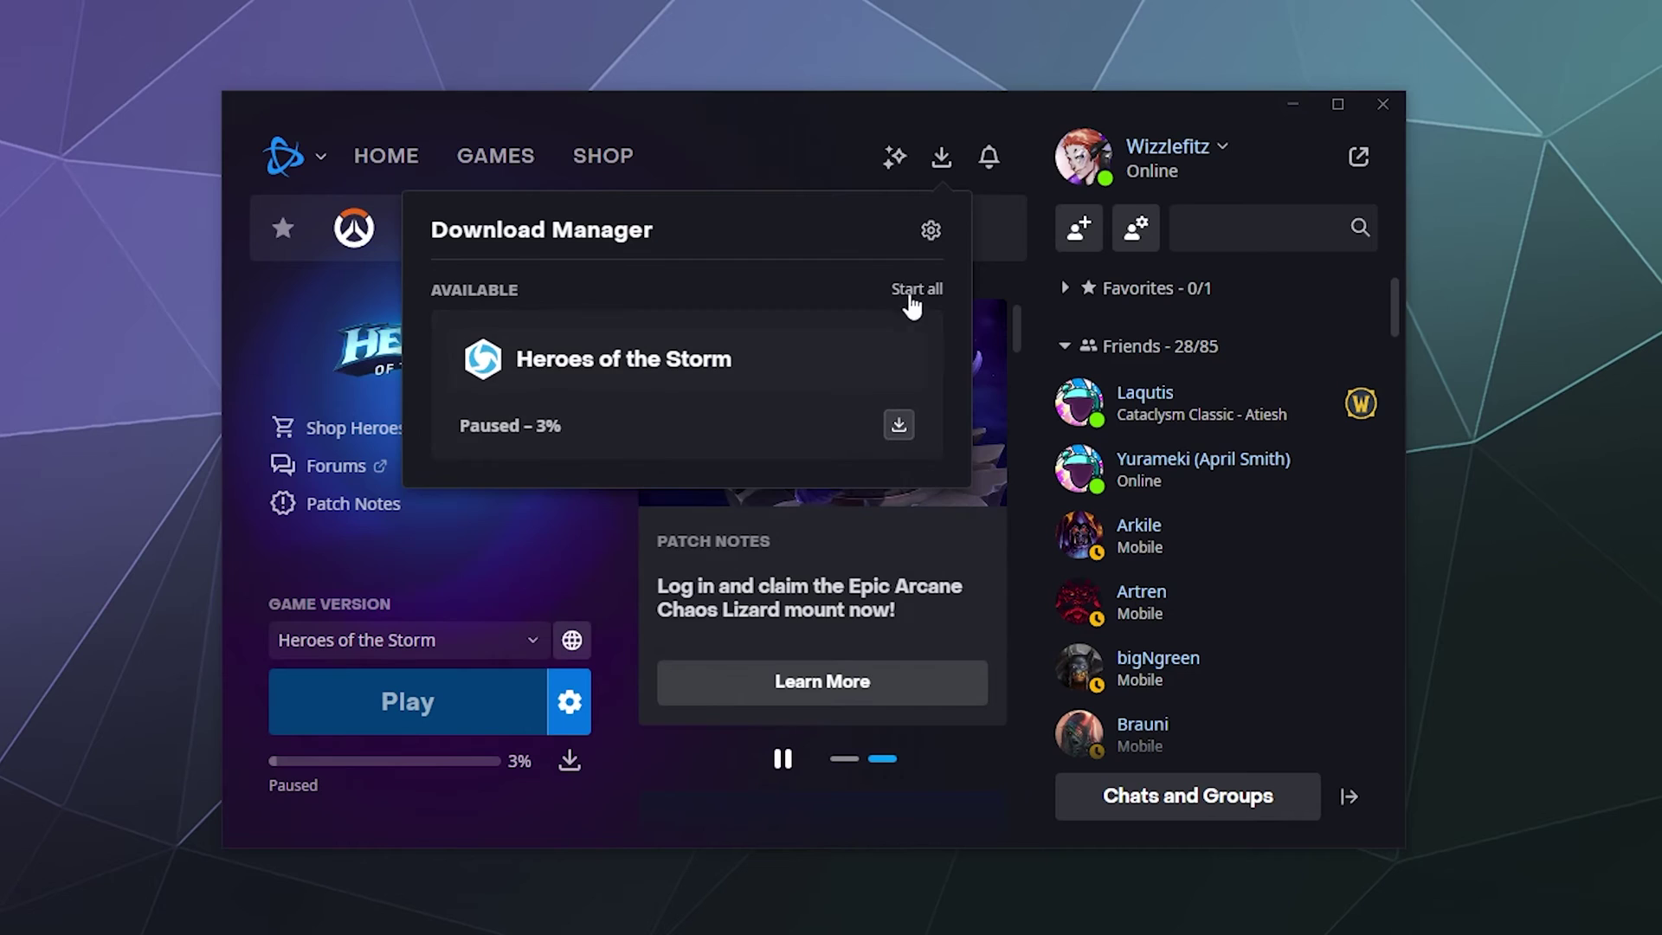
{"action": "left_click", "coordinate": [899, 425]}
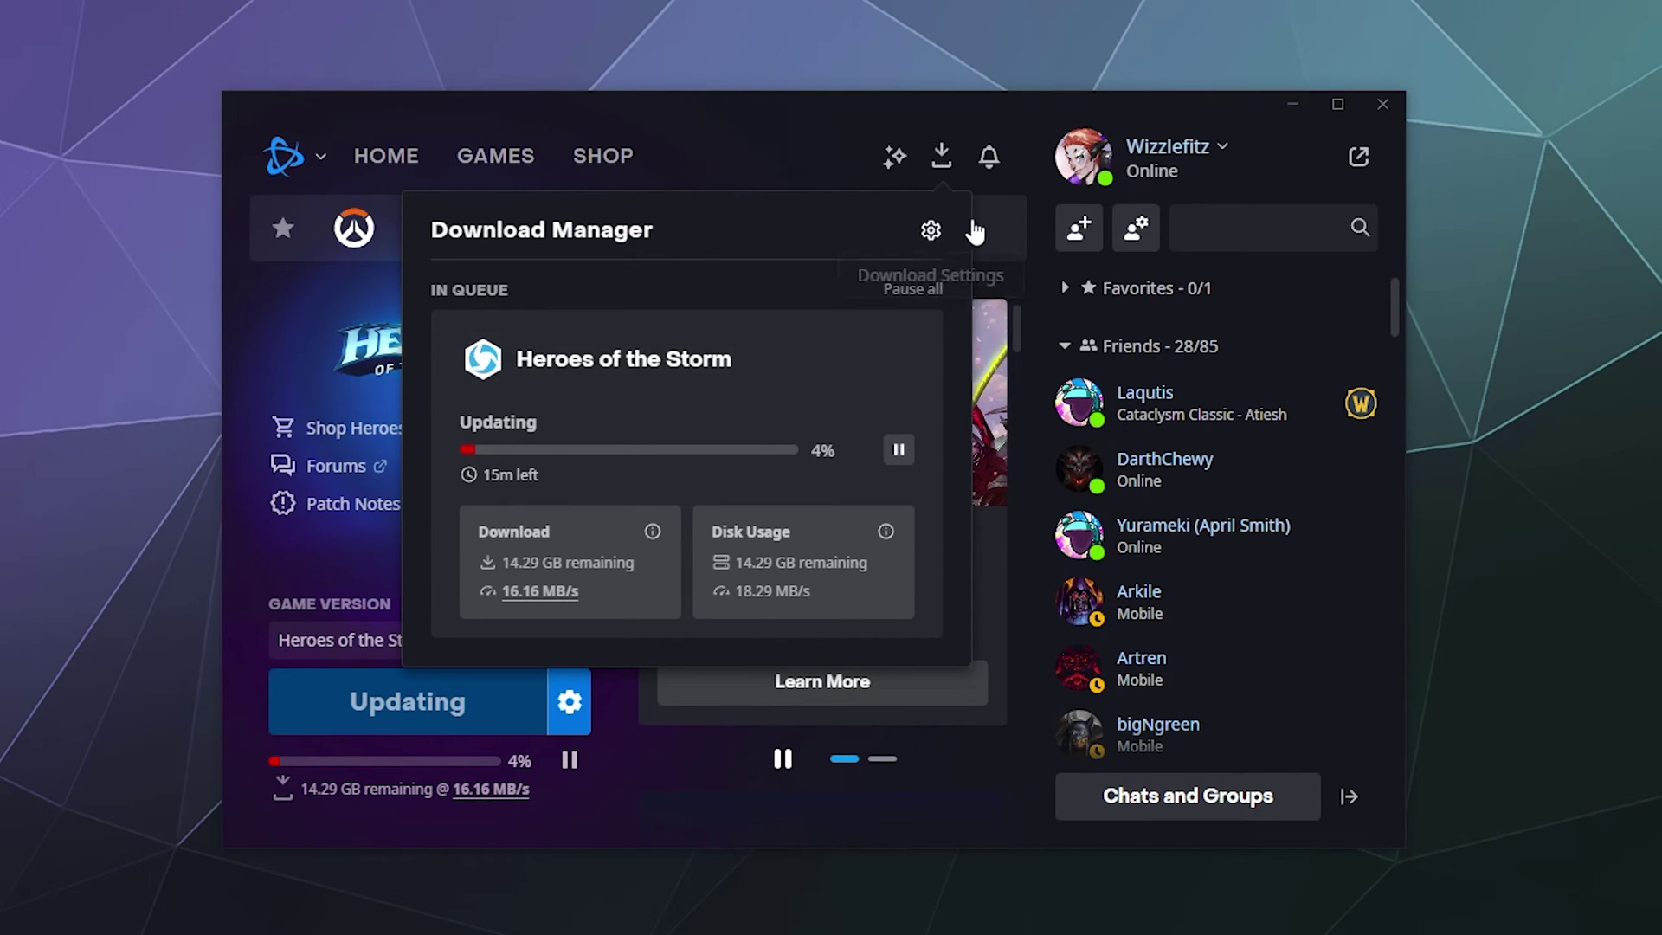
Examine the automatic update and download limit settings, and return to the Heroes of the Storm page.
{"action": "left_click", "coordinate": [930, 229]}
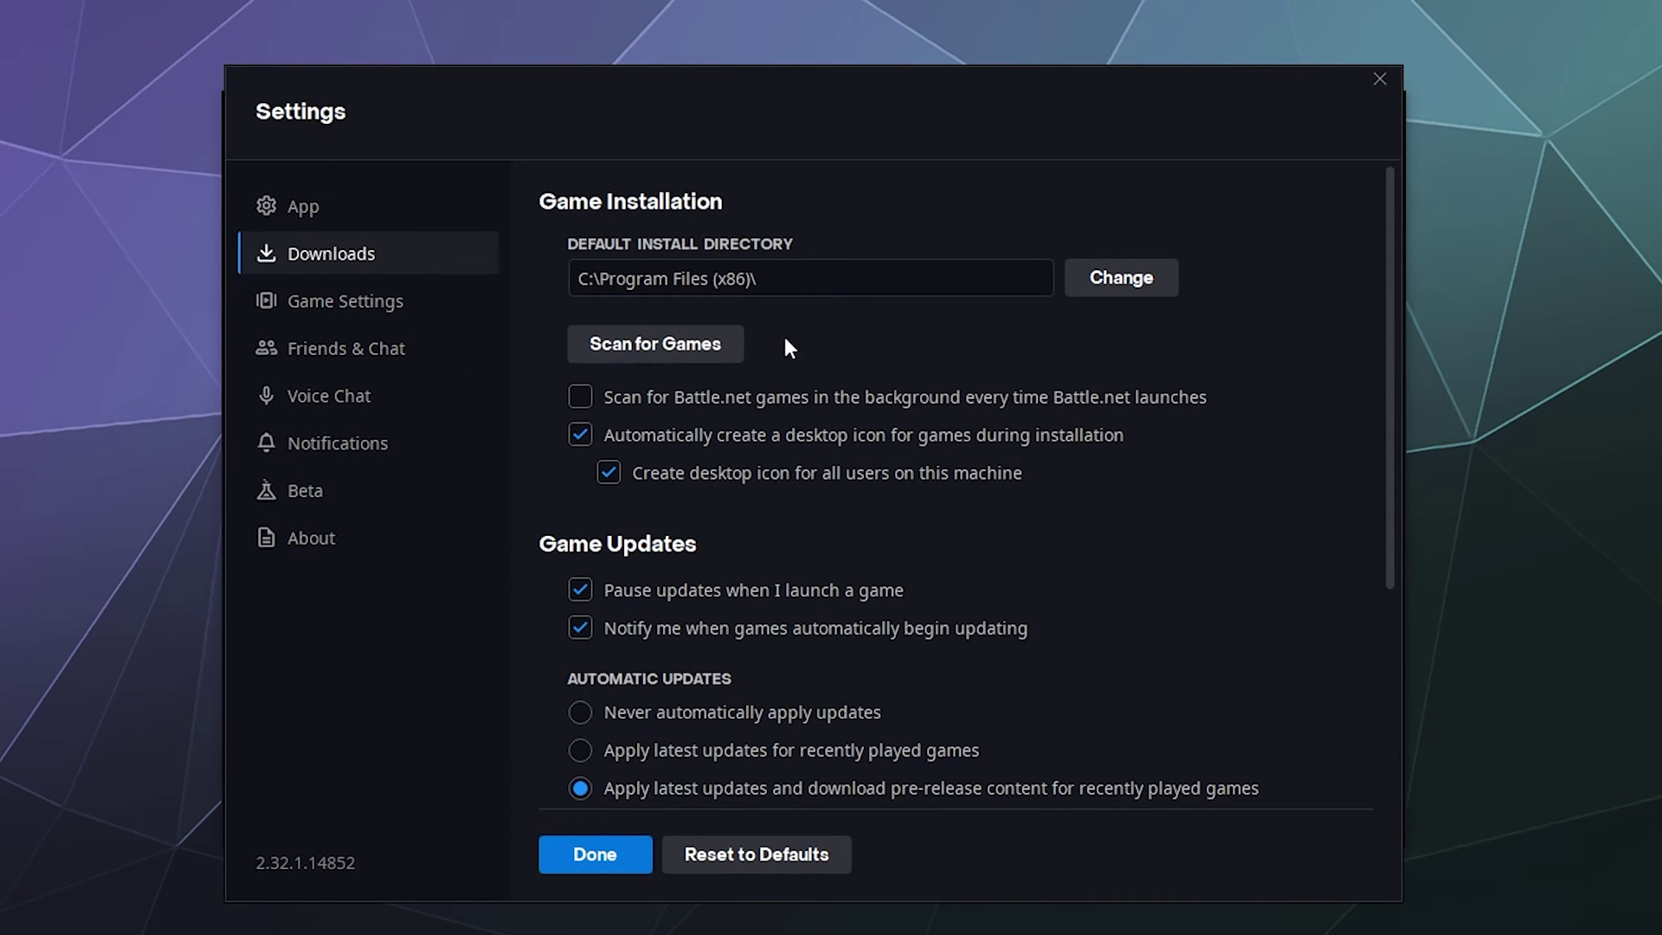
{"action": "scroll", "coordinate": [771, 325], "scroll_direction": "down", "scroll_amount": 3}
{"action": "scroll", "coordinate": [773, 372], "scroll_direction": "down", "scroll_amount": 2}
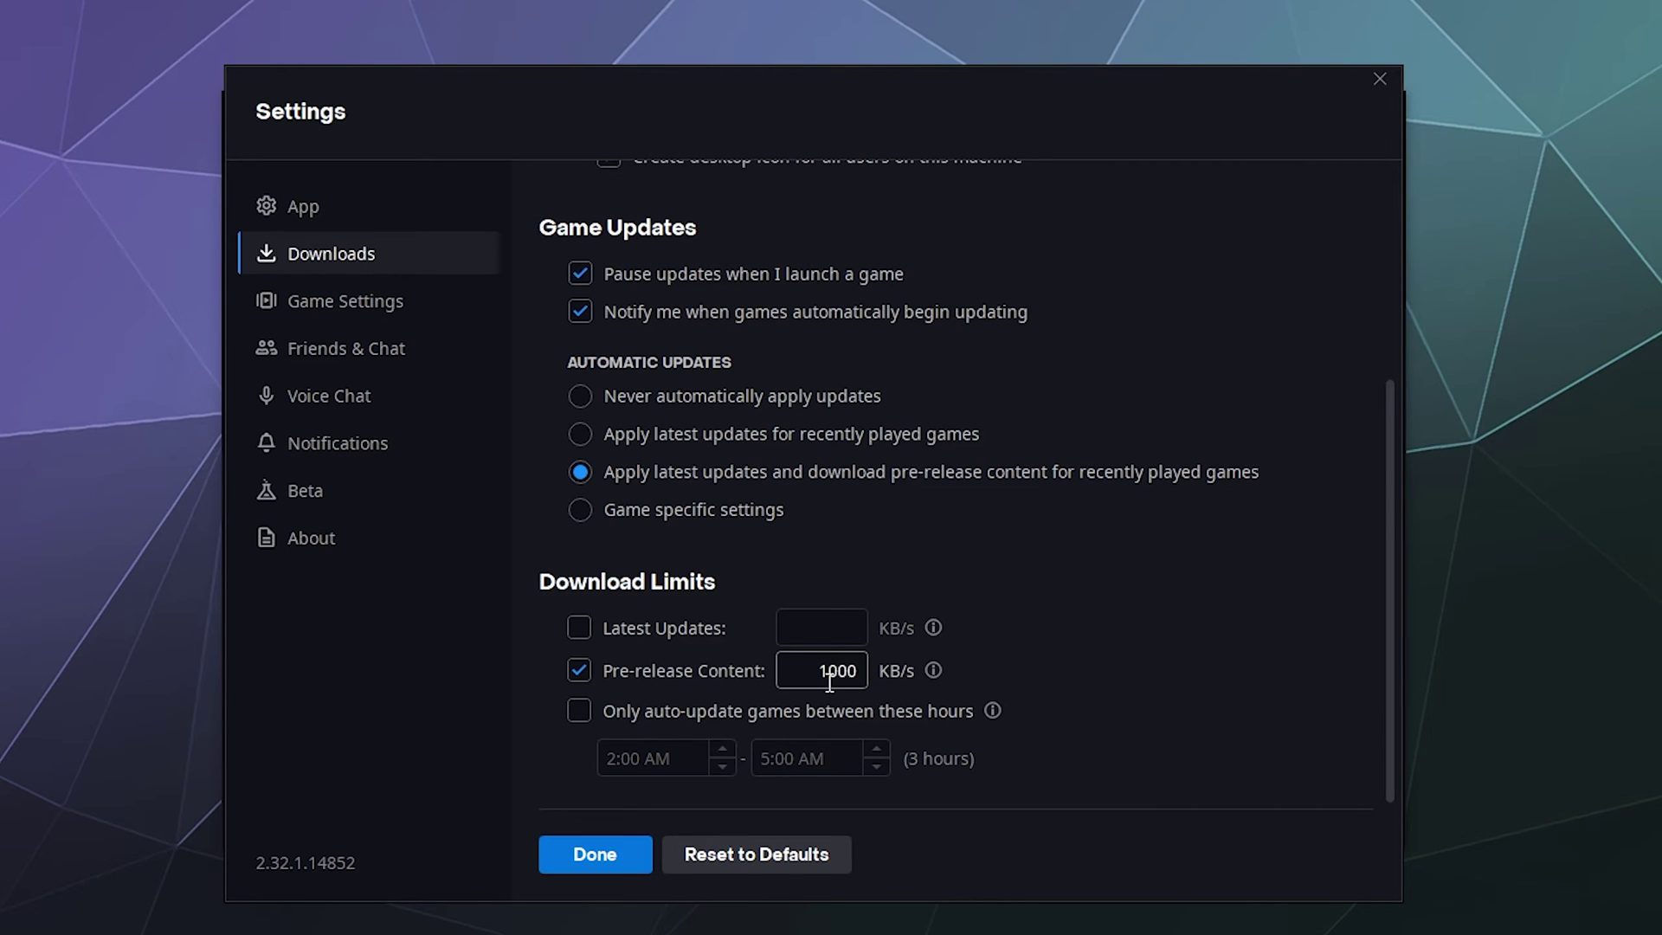
{"action": "scroll", "coordinate": [797, 516], "scroll_direction": "up", "scroll_amount": 2}
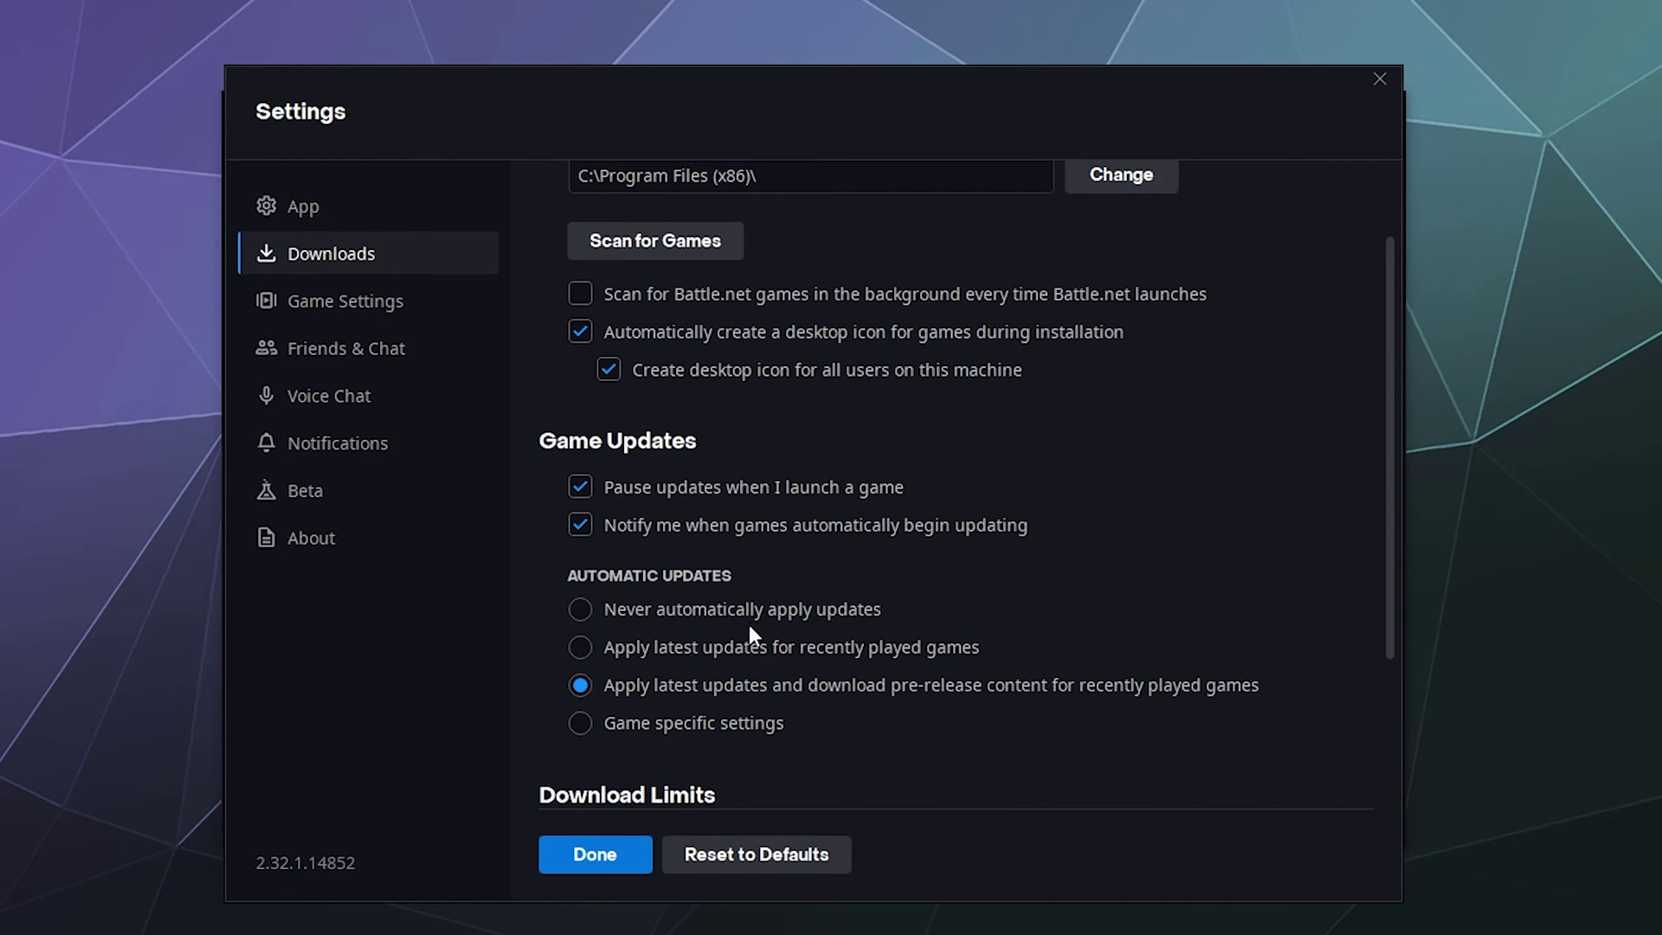
{"action": "scroll", "coordinate": [604, 438], "scroll_direction": "up", "scroll_amount": 1}
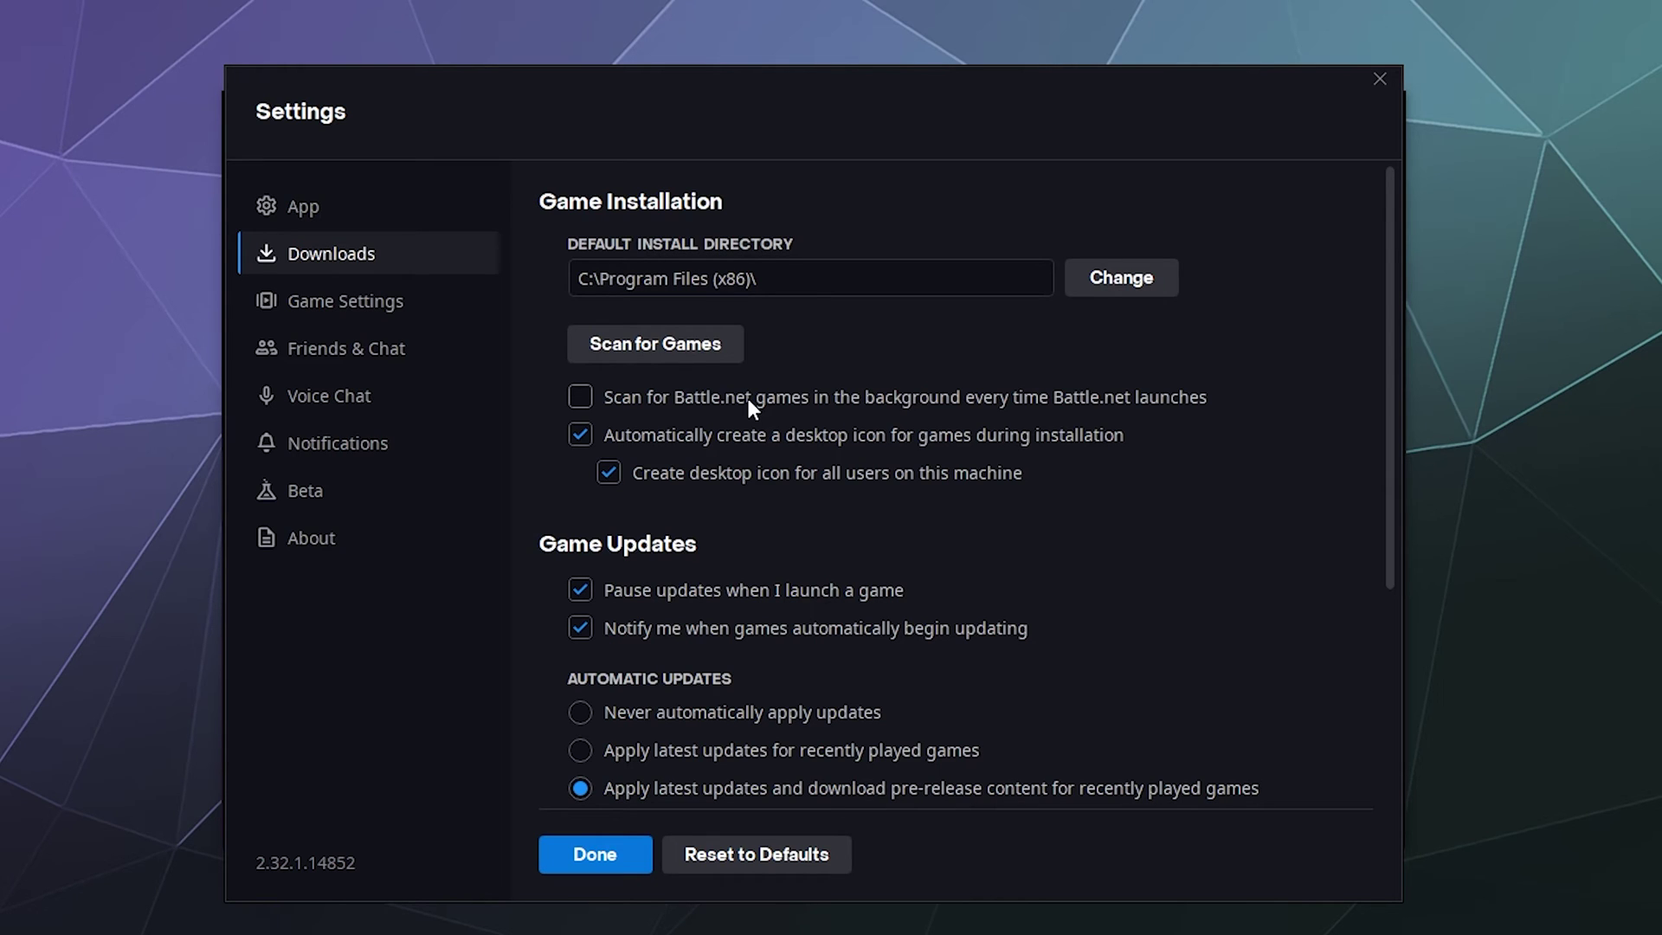
{"action": "left_click", "coordinate": [591, 861]}
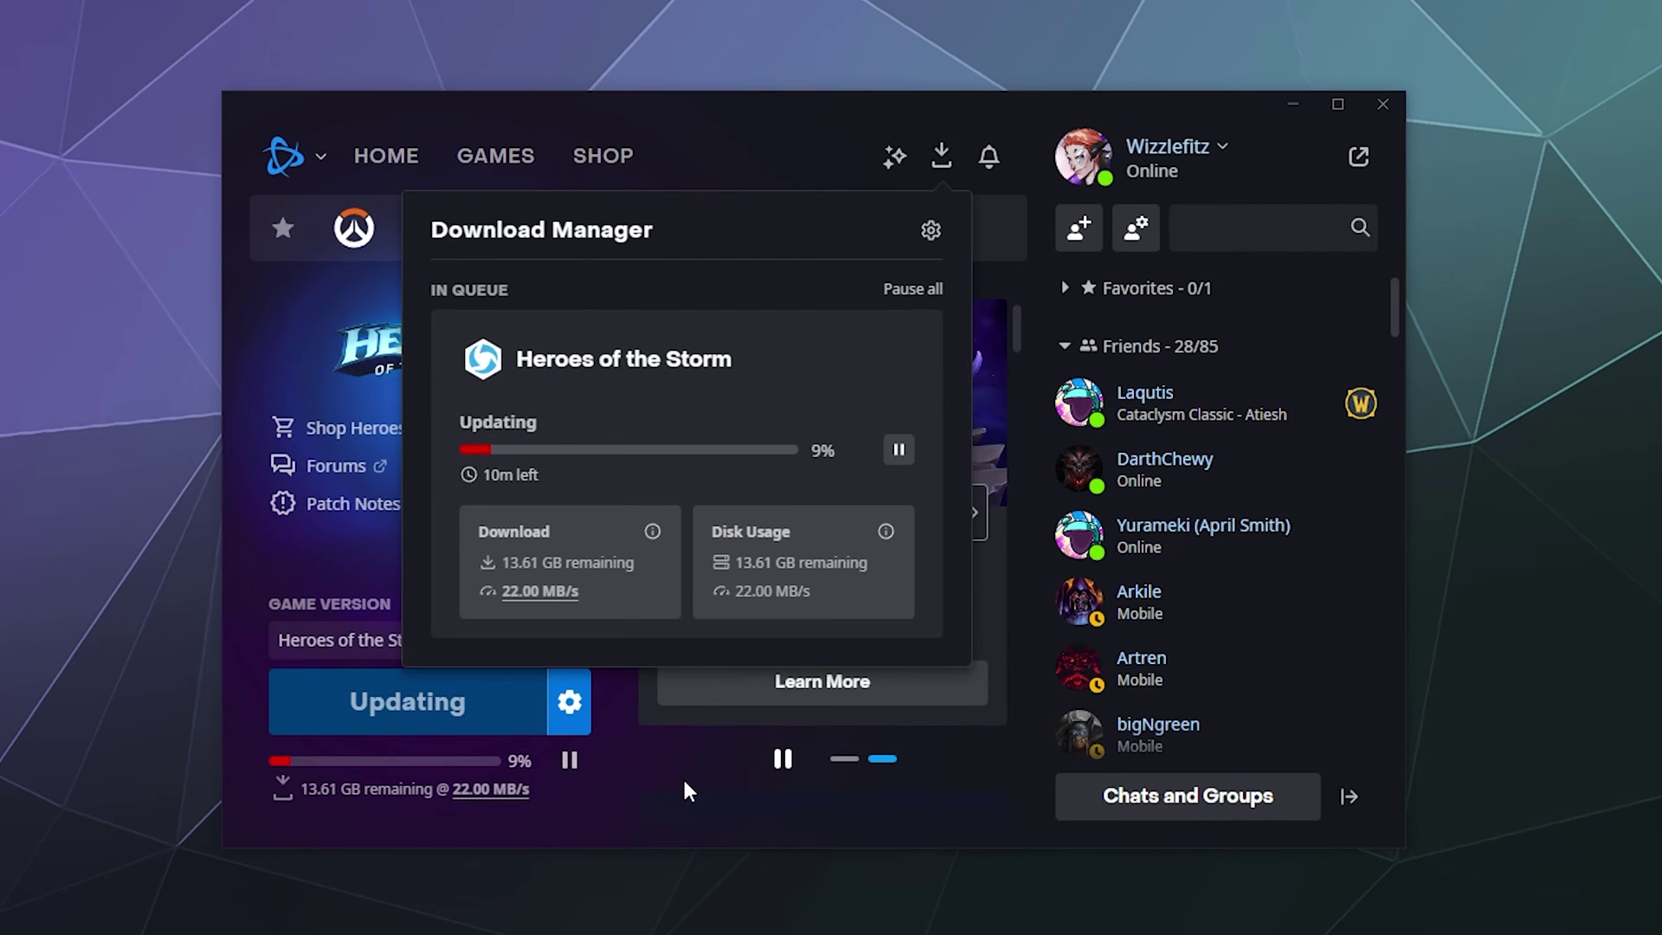
{"action": "left_click", "coordinate": [641, 811]}
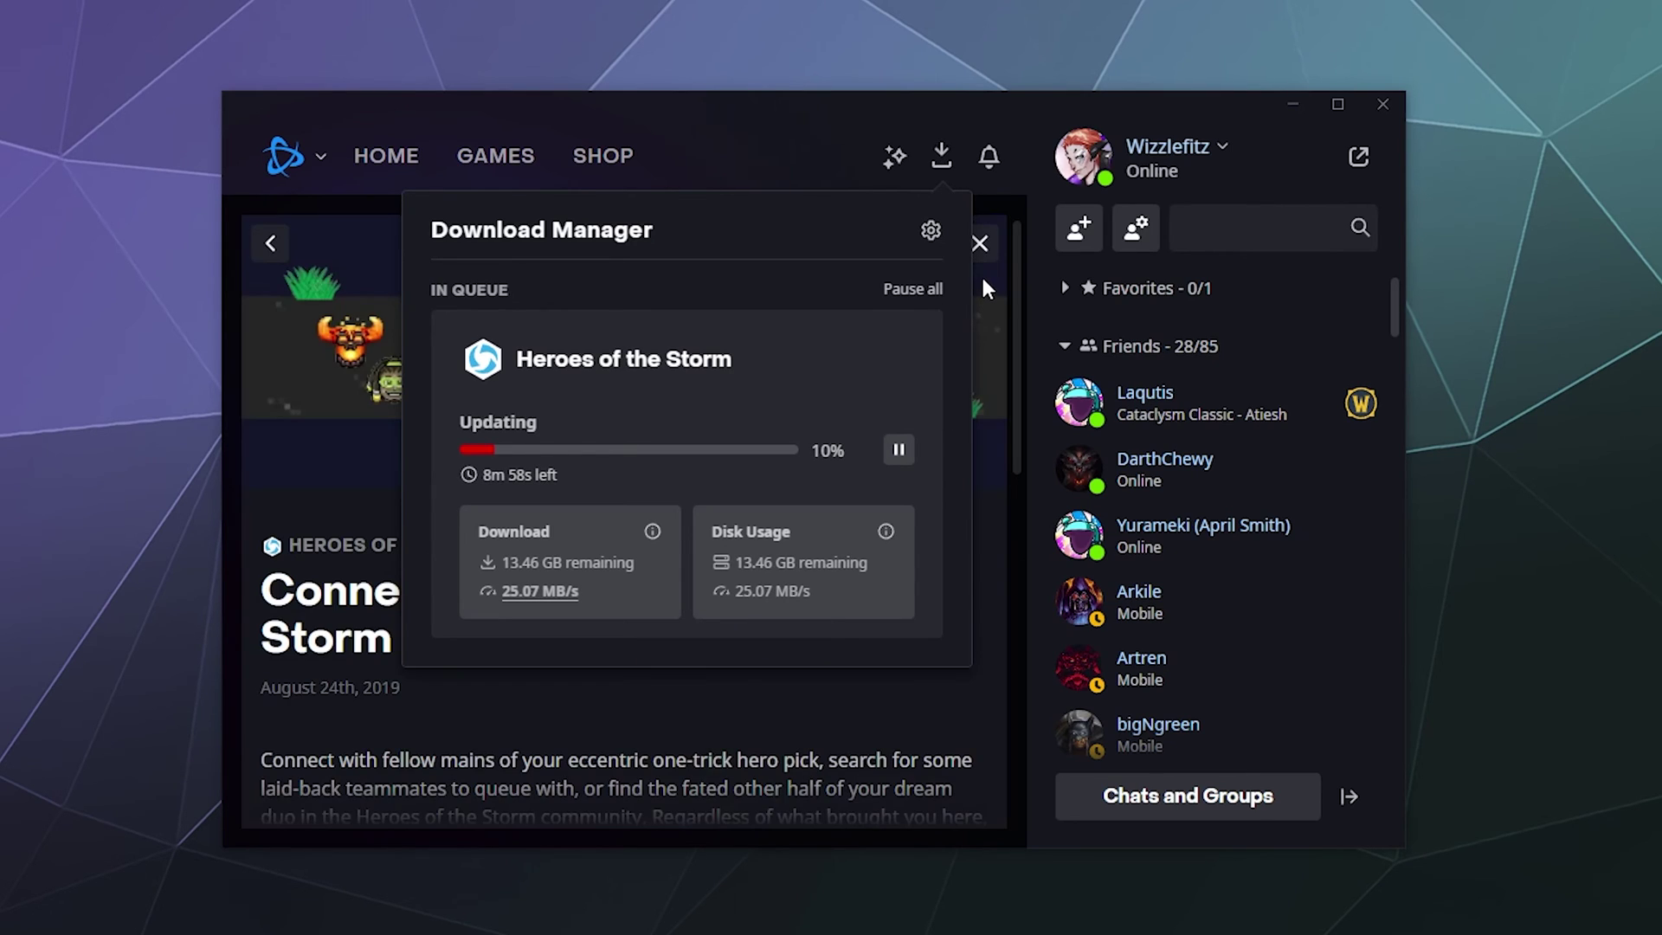
{"action": "left_click", "coordinate": [979, 245]}
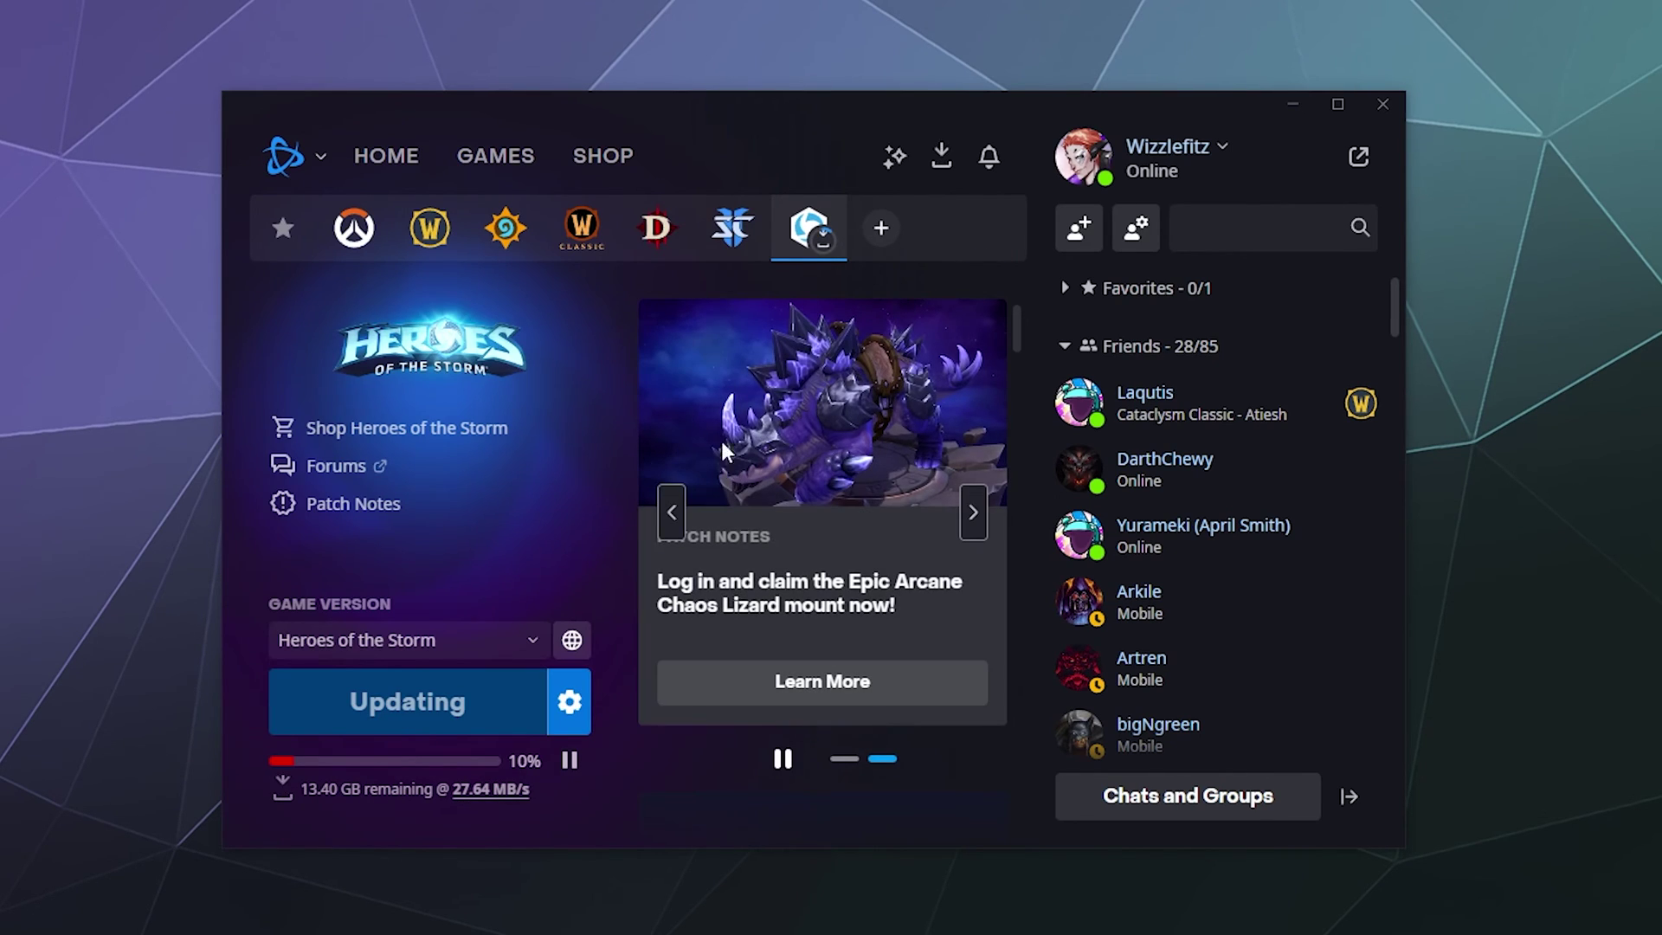
Open the Overwatch 2 page and view the management options available for the installed game.
{"action": "left_click", "coordinate": [386, 256]}
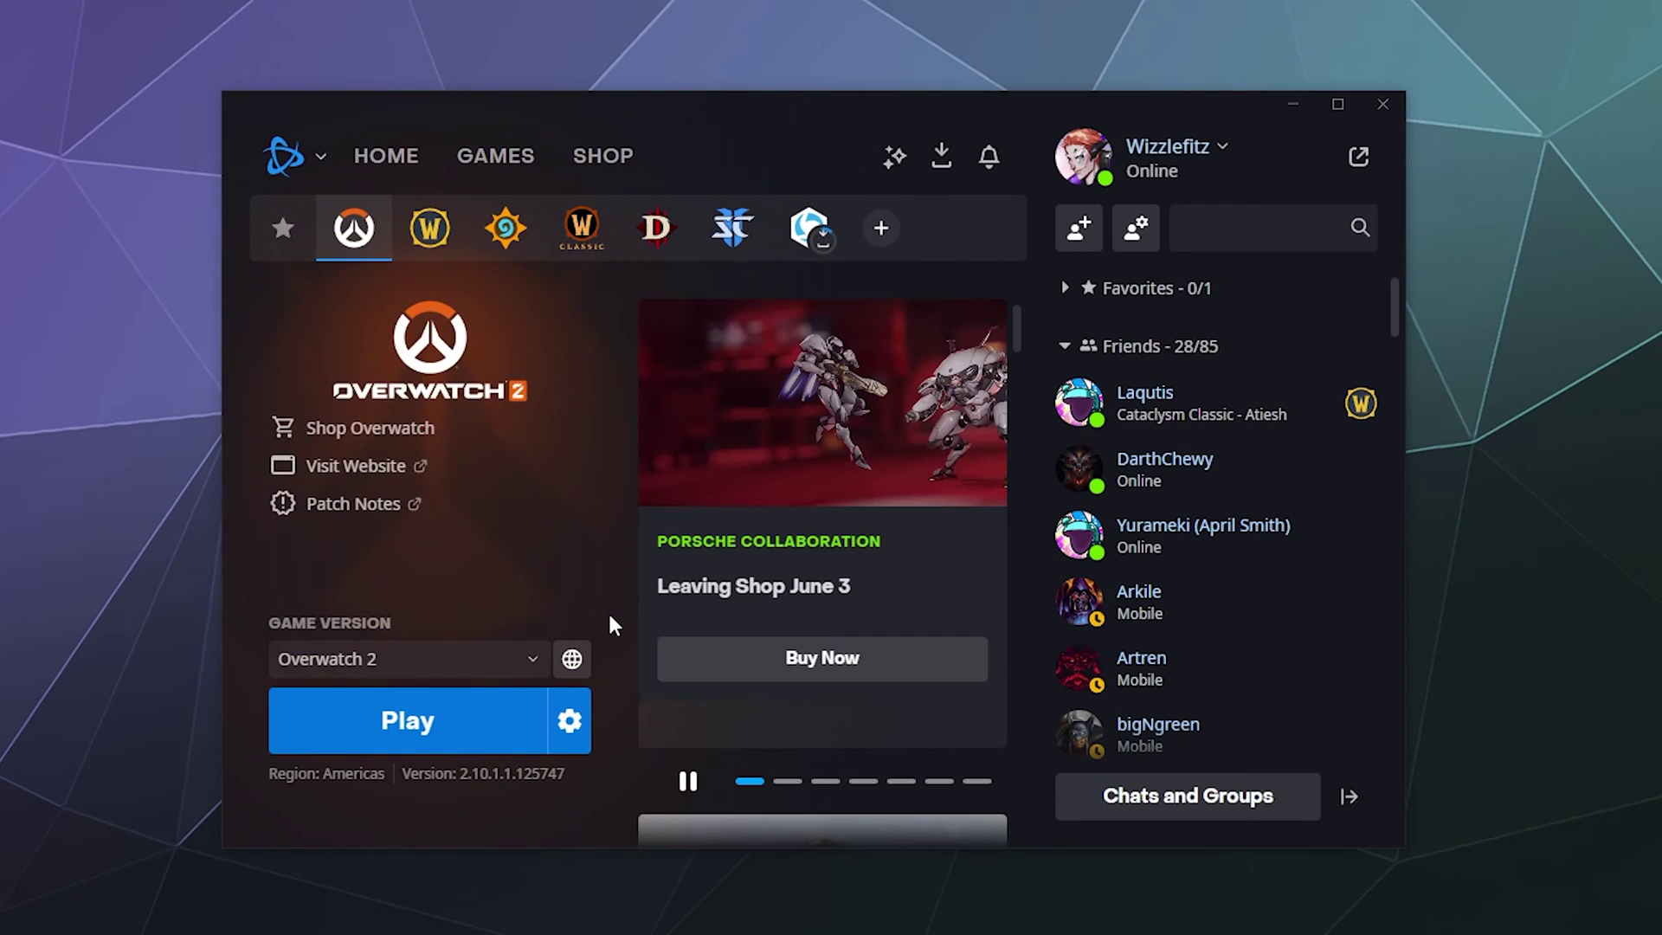
{"action": "left_click", "coordinate": [574, 746]}
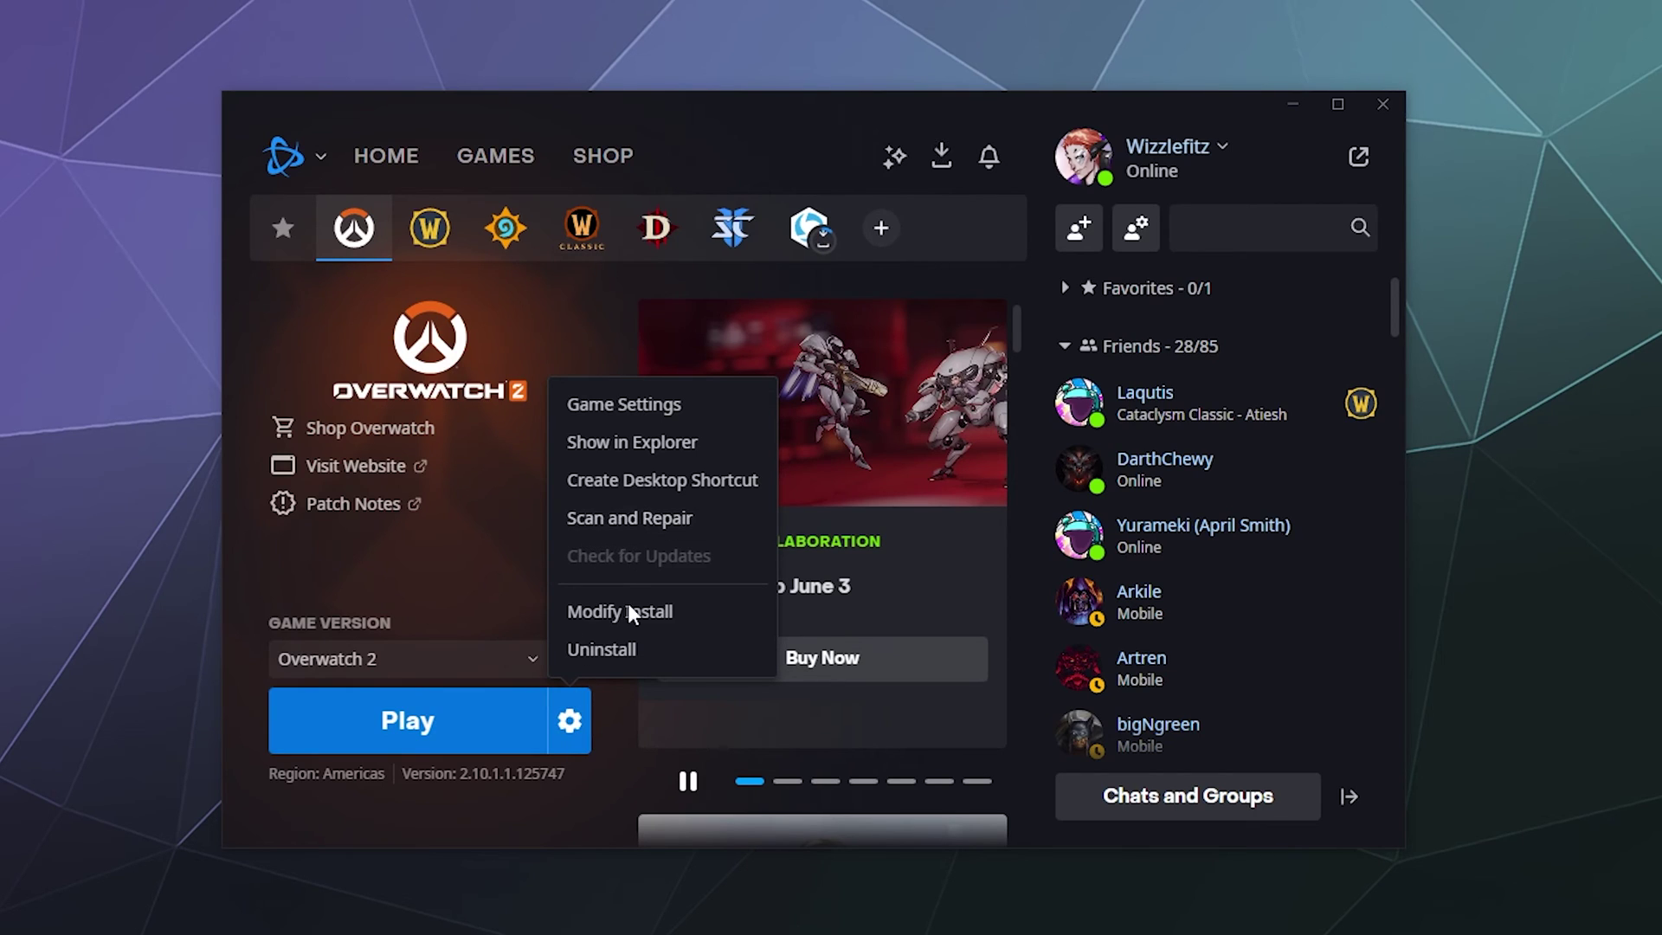
{"action": "left_click", "coordinate": [584, 735]}
{"action": "mouse_move", "coordinate": [351, 225]}
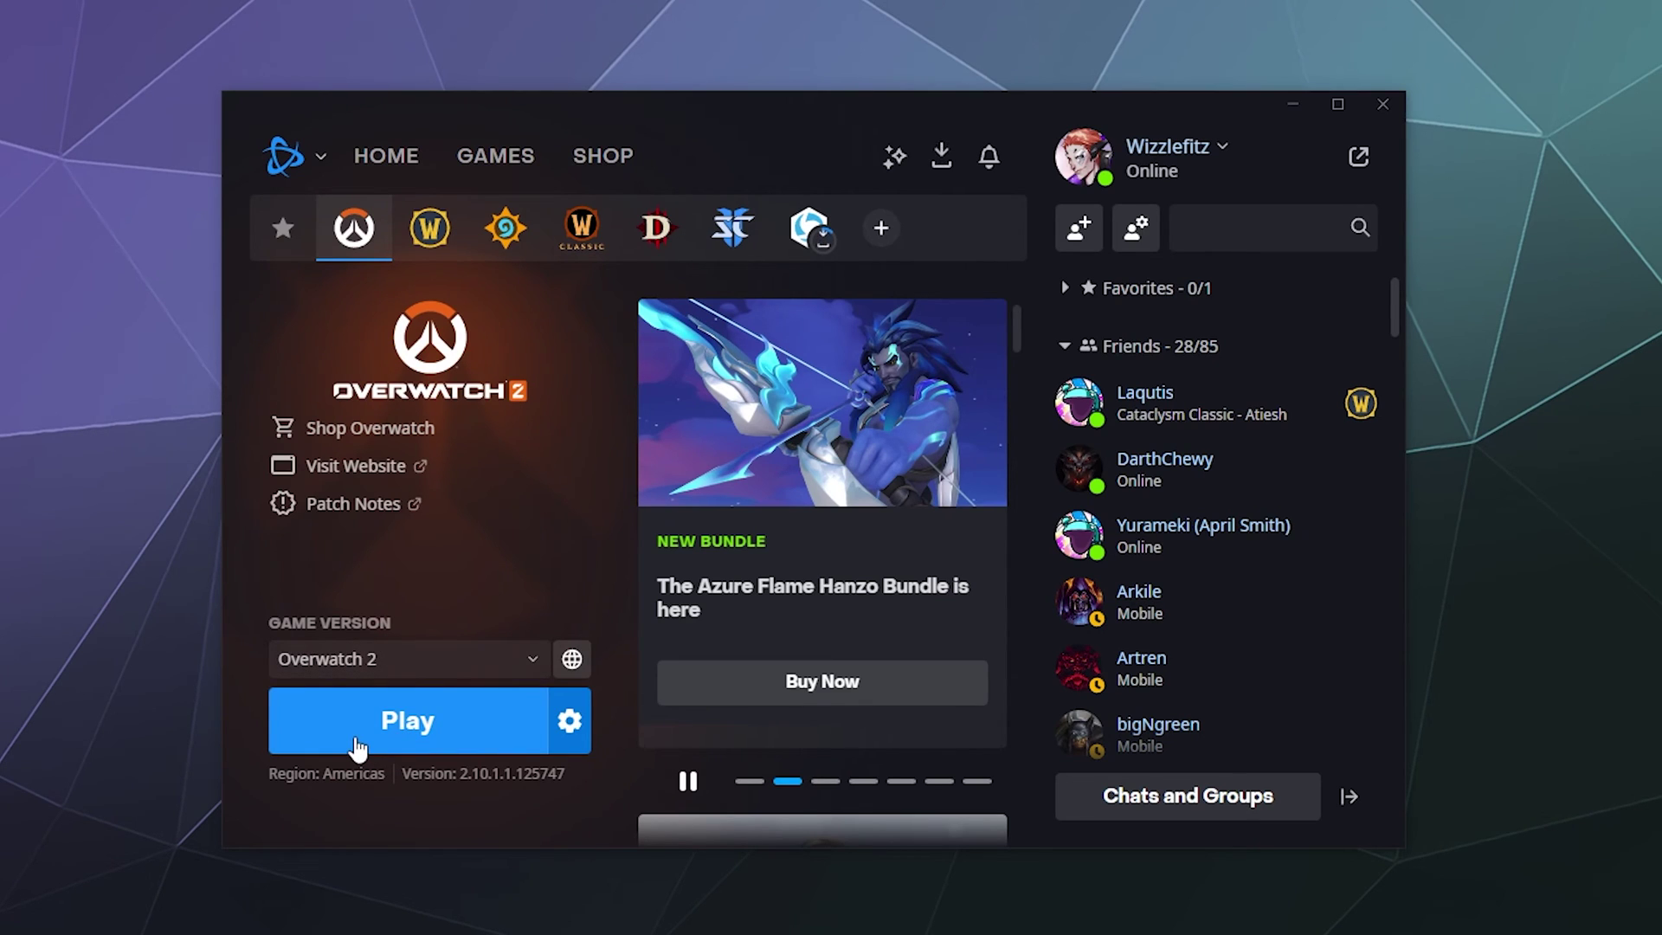
Review the install languages and default text and speech languages in Overwatch 2's Modify Install options, and close them without updating.
{"action": "left_click", "coordinate": [568, 727]}
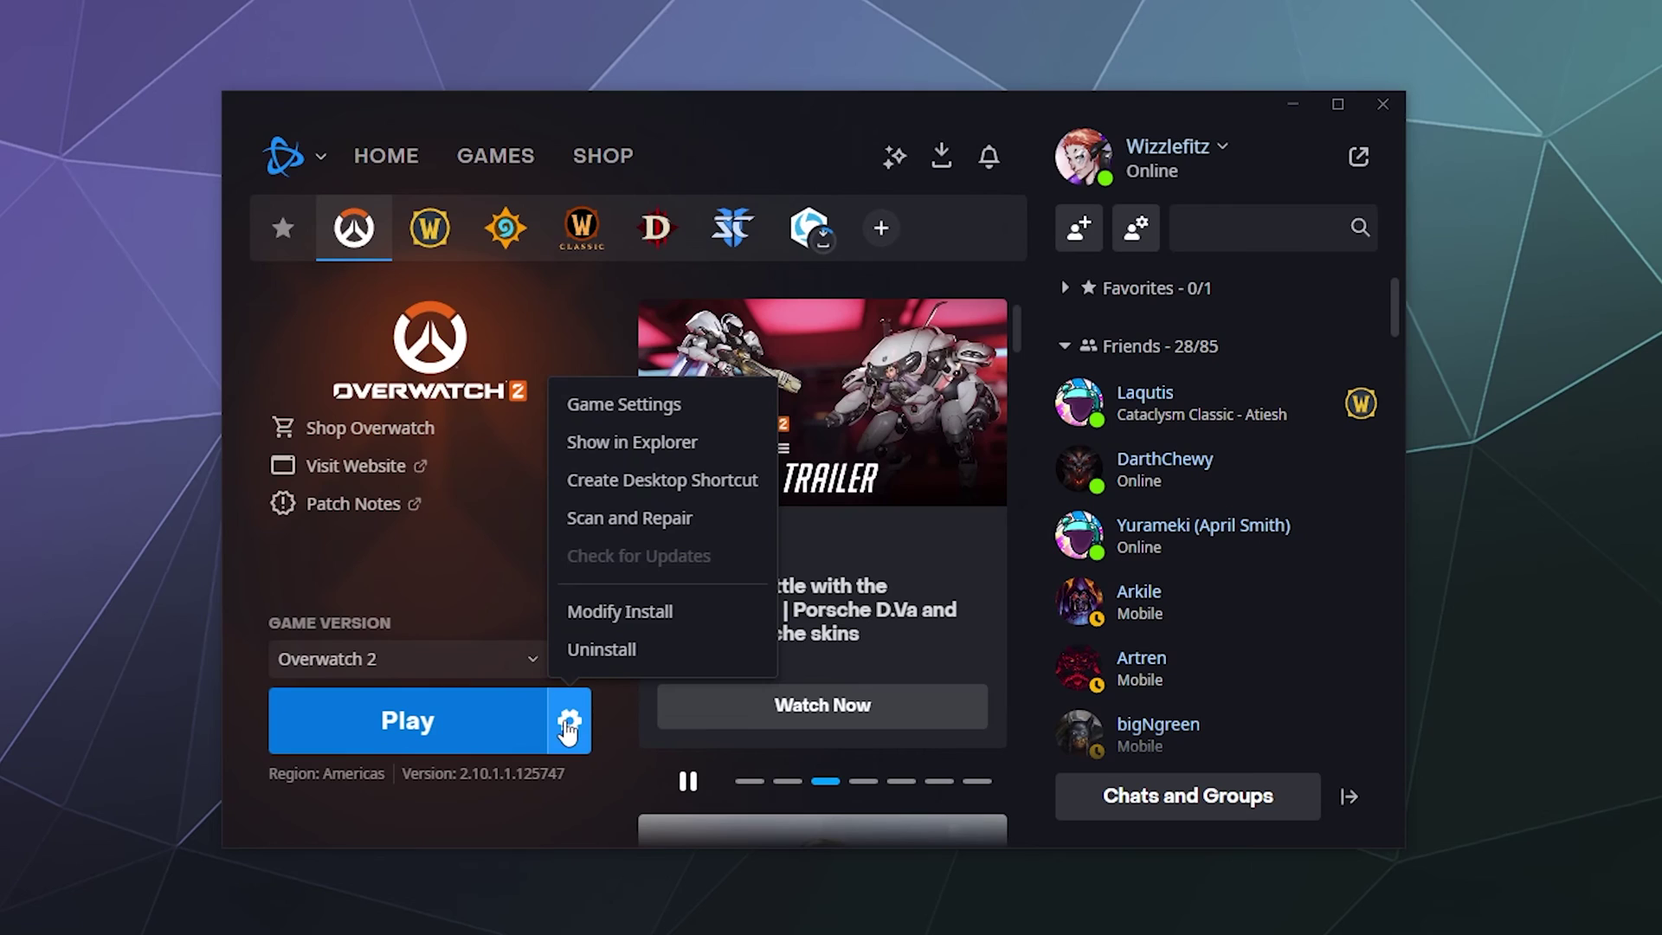
{"action": "left_click", "coordinate": [664, 612]}
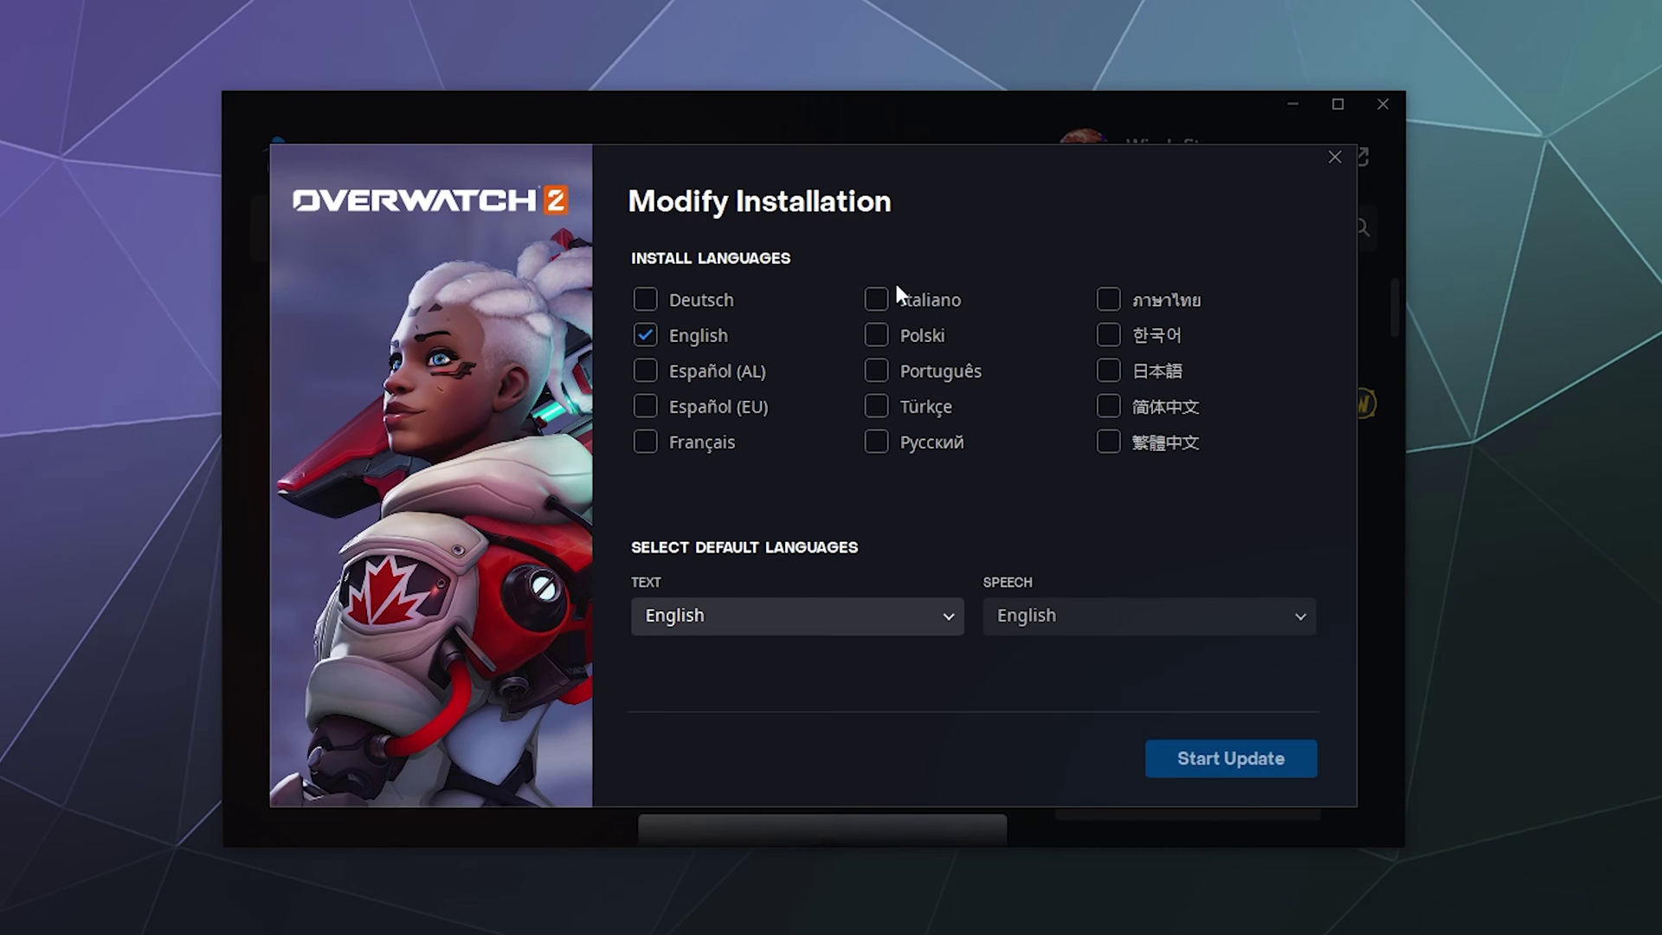
{"action": "left_click", "coordinate": [1334, 154]}
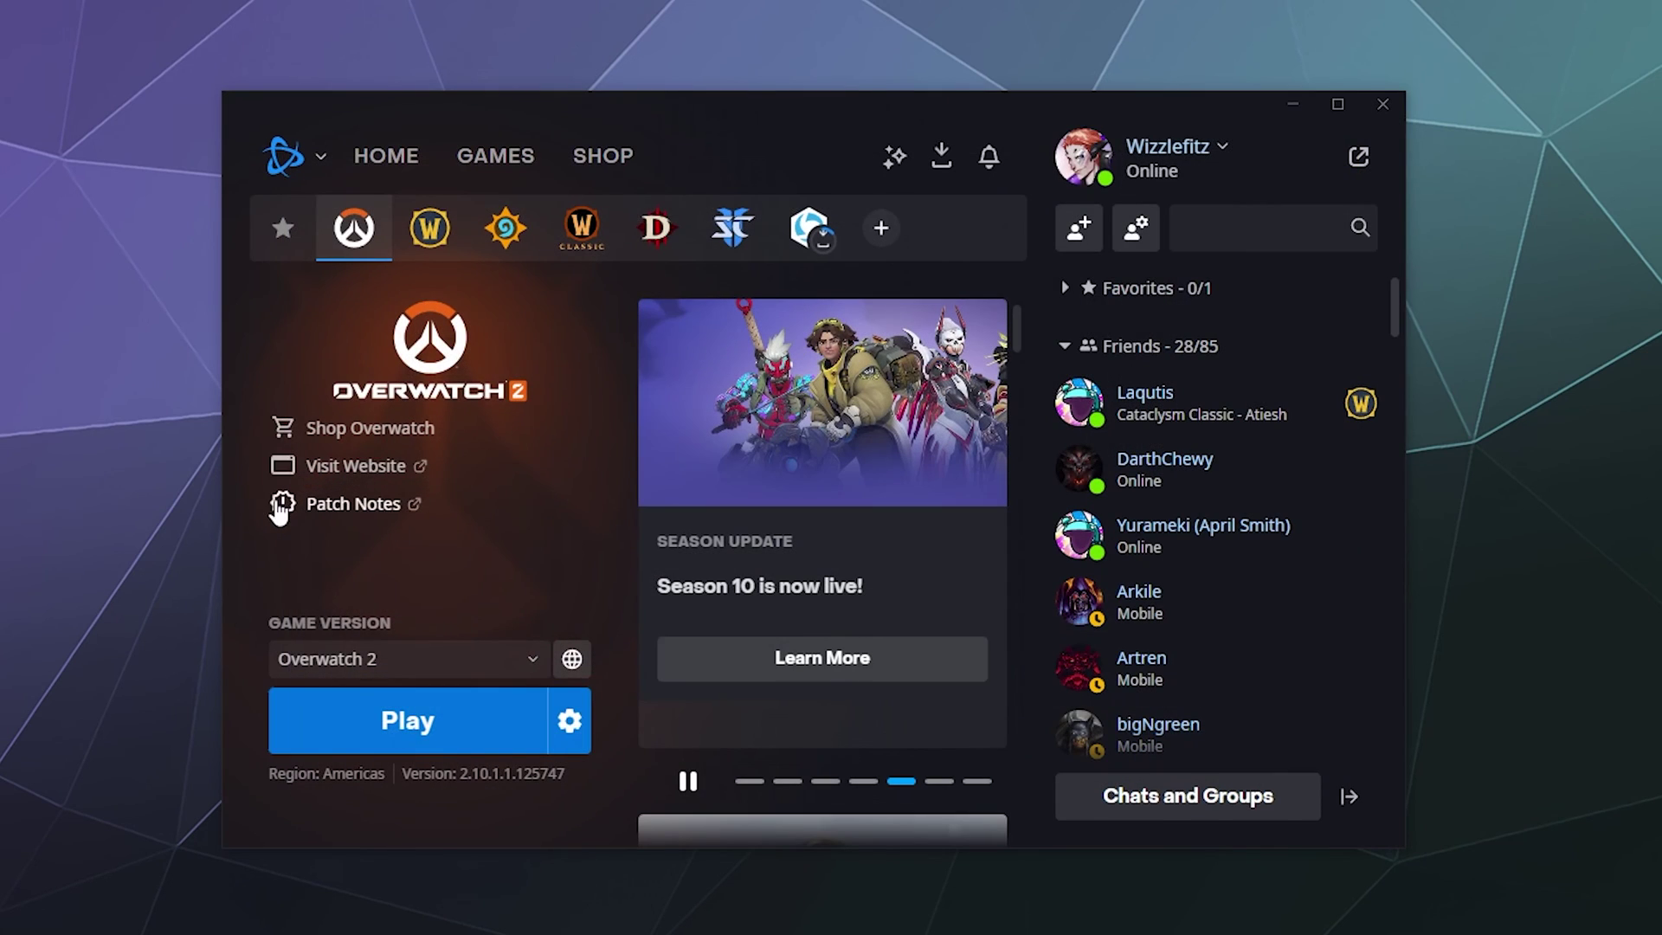
Check Overwatch 2 for updates, and review its game settings for languages, install location, command line arguments and in-game option reset.
{"action": "left_click", "coordinate": [571, 715]}
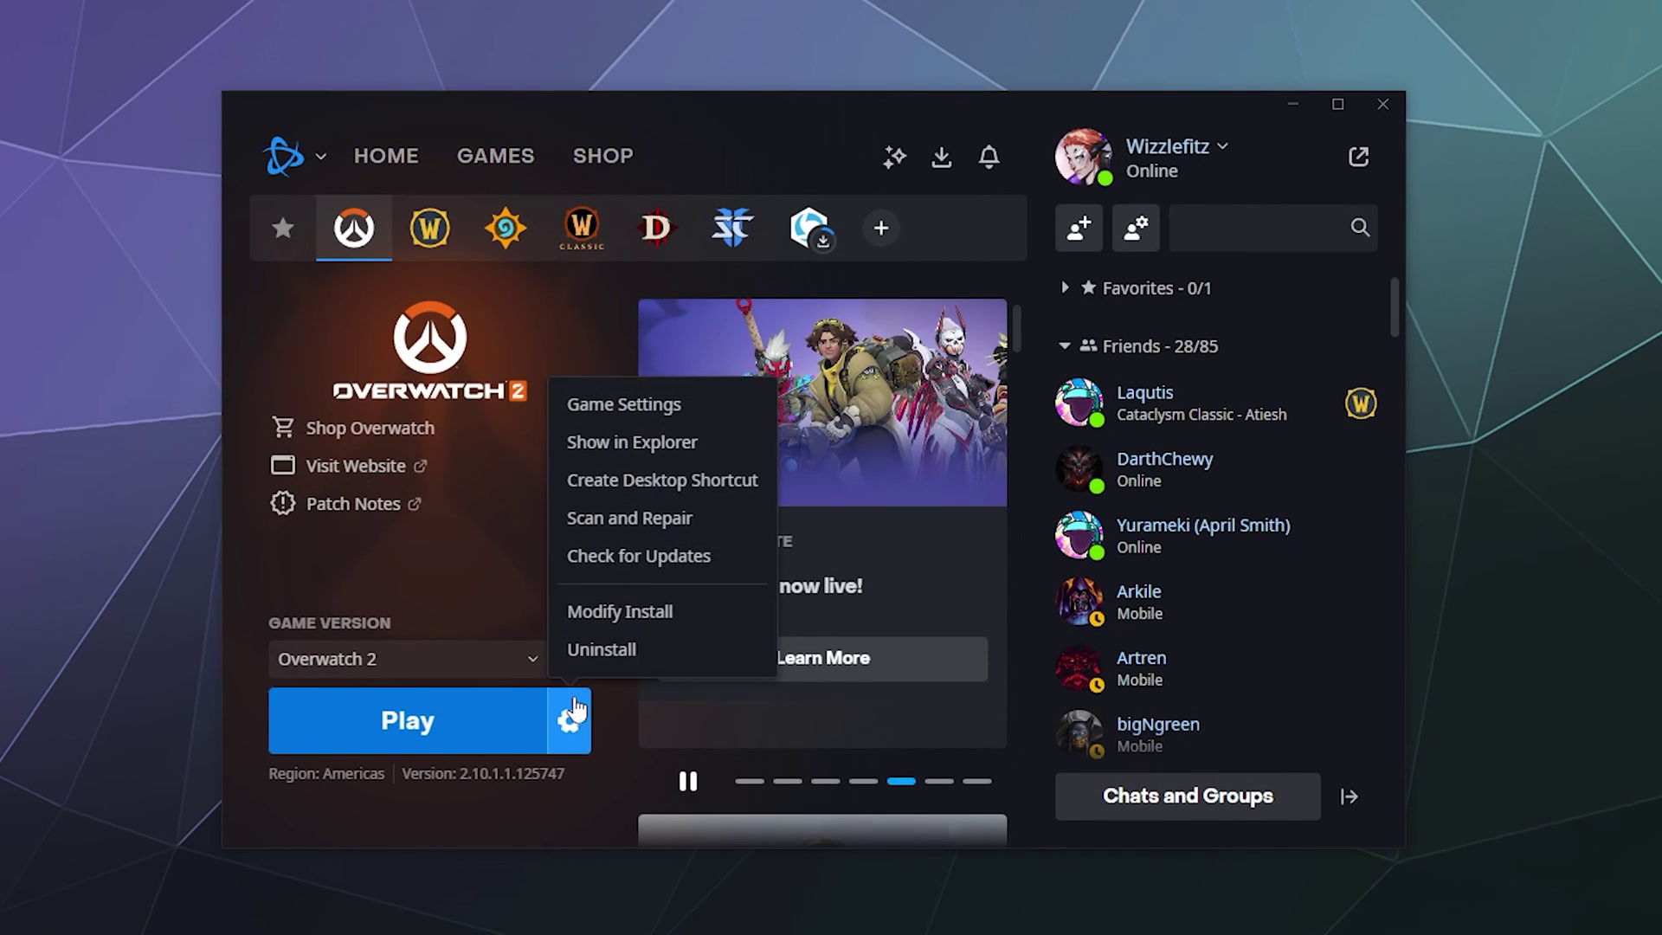
{"action": "left_click", "coordinate": [636, 568]}
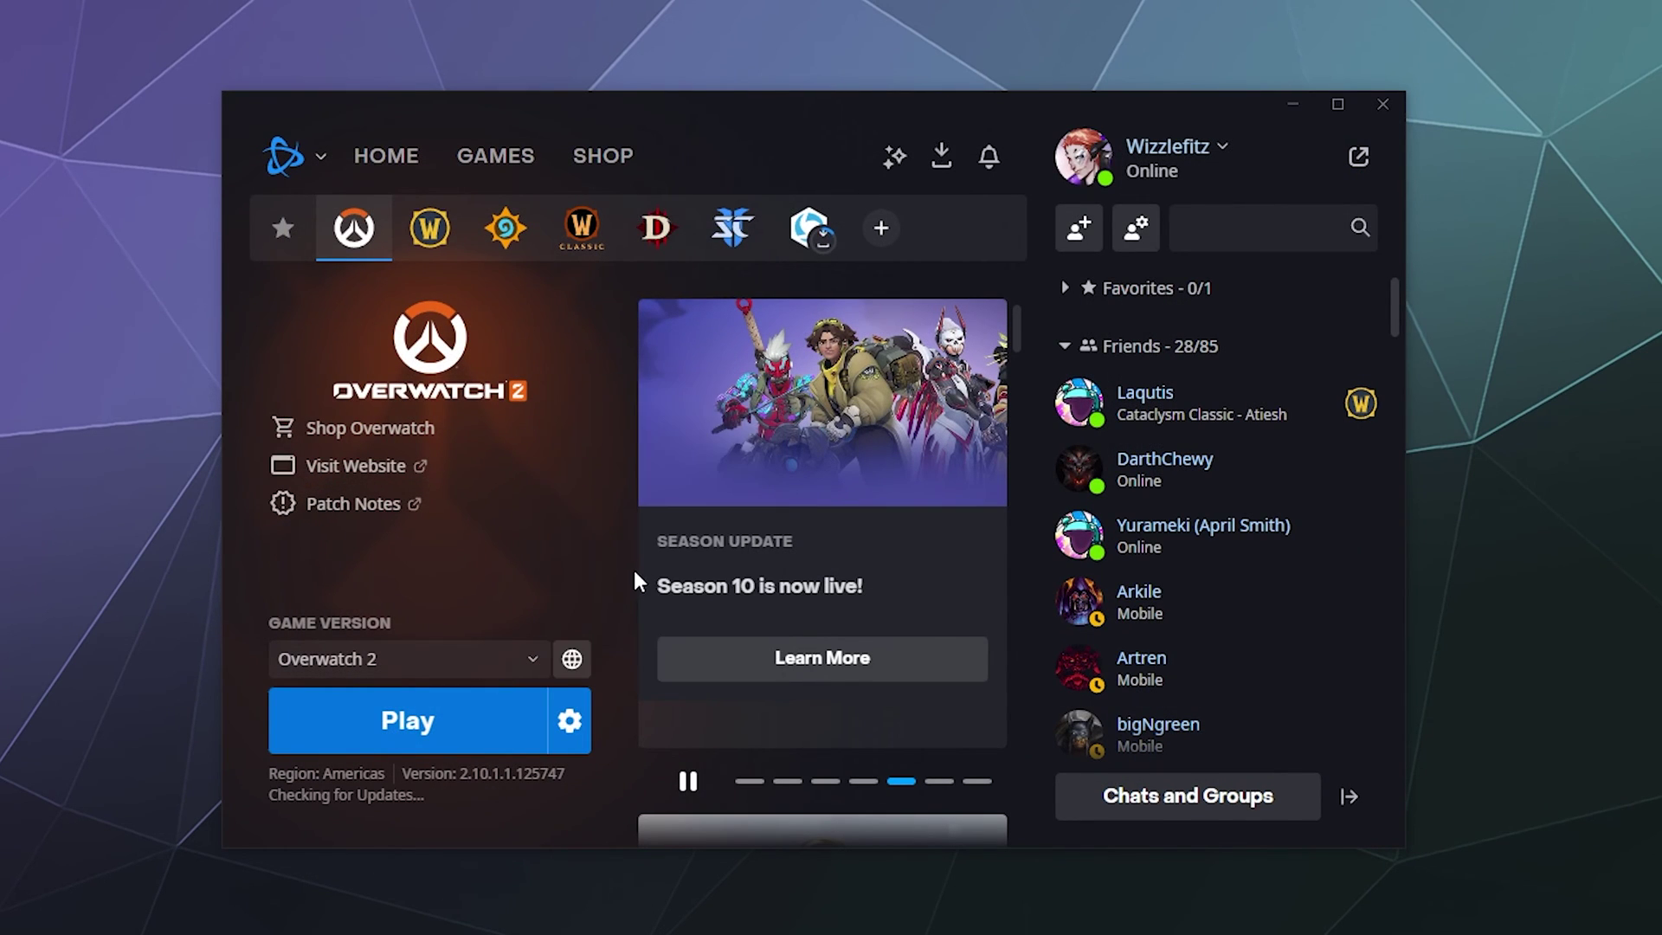
{"action": "left_click", "coordinate": [570, 723]}
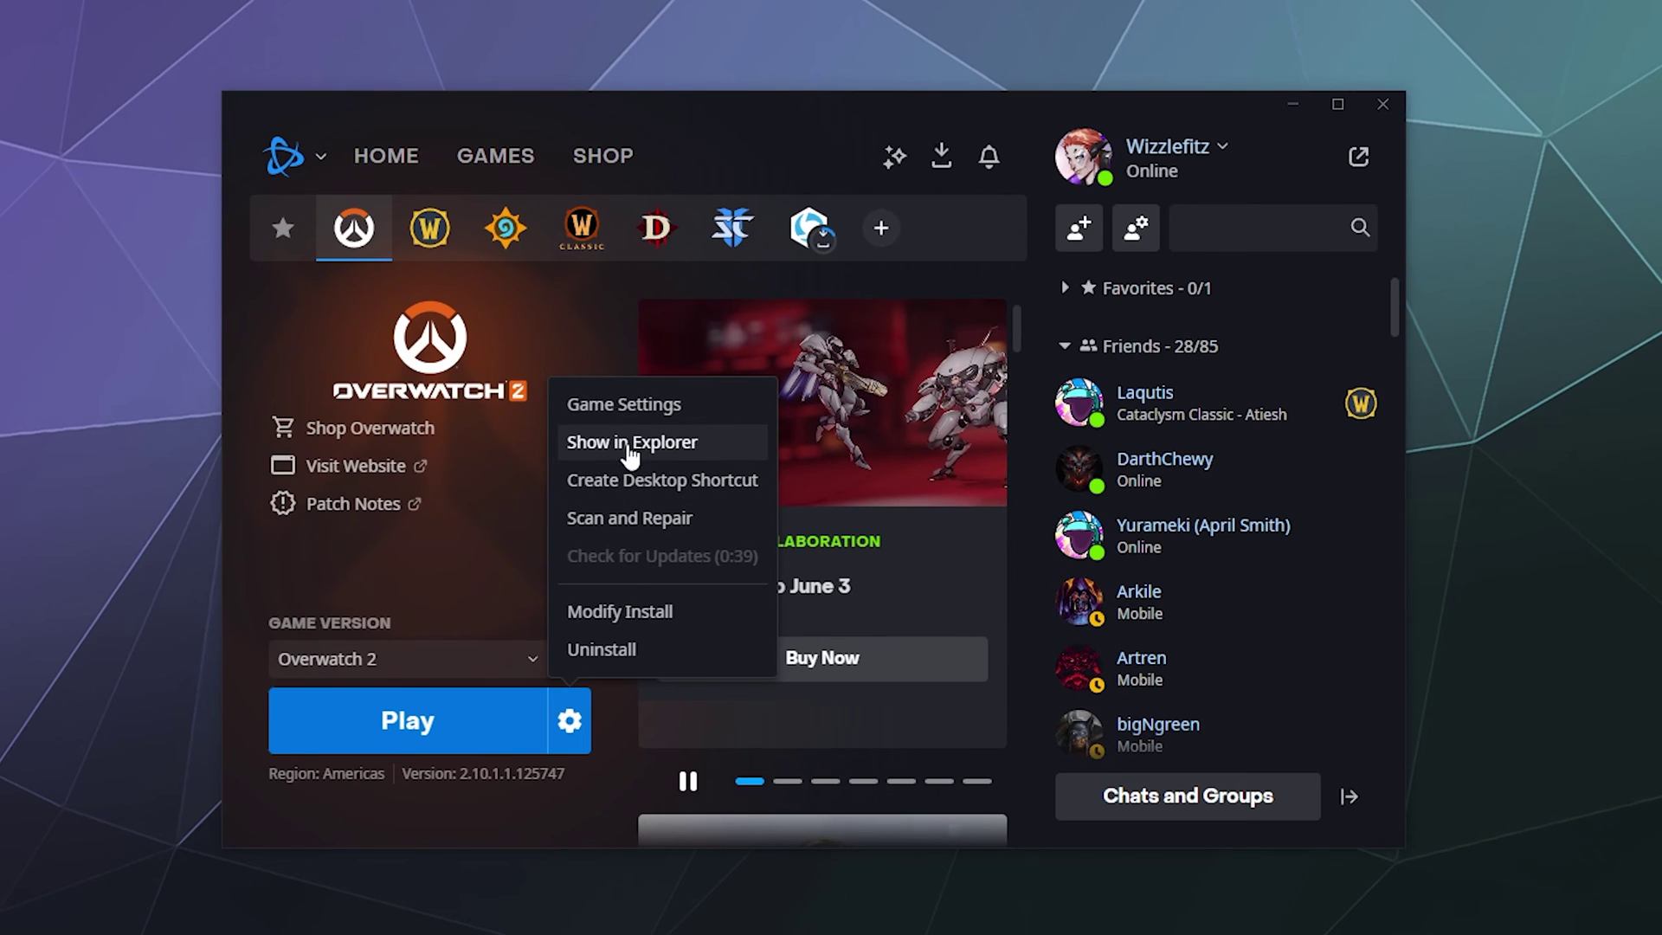
{"action": "left_click", "coordinate": [653, 403]}
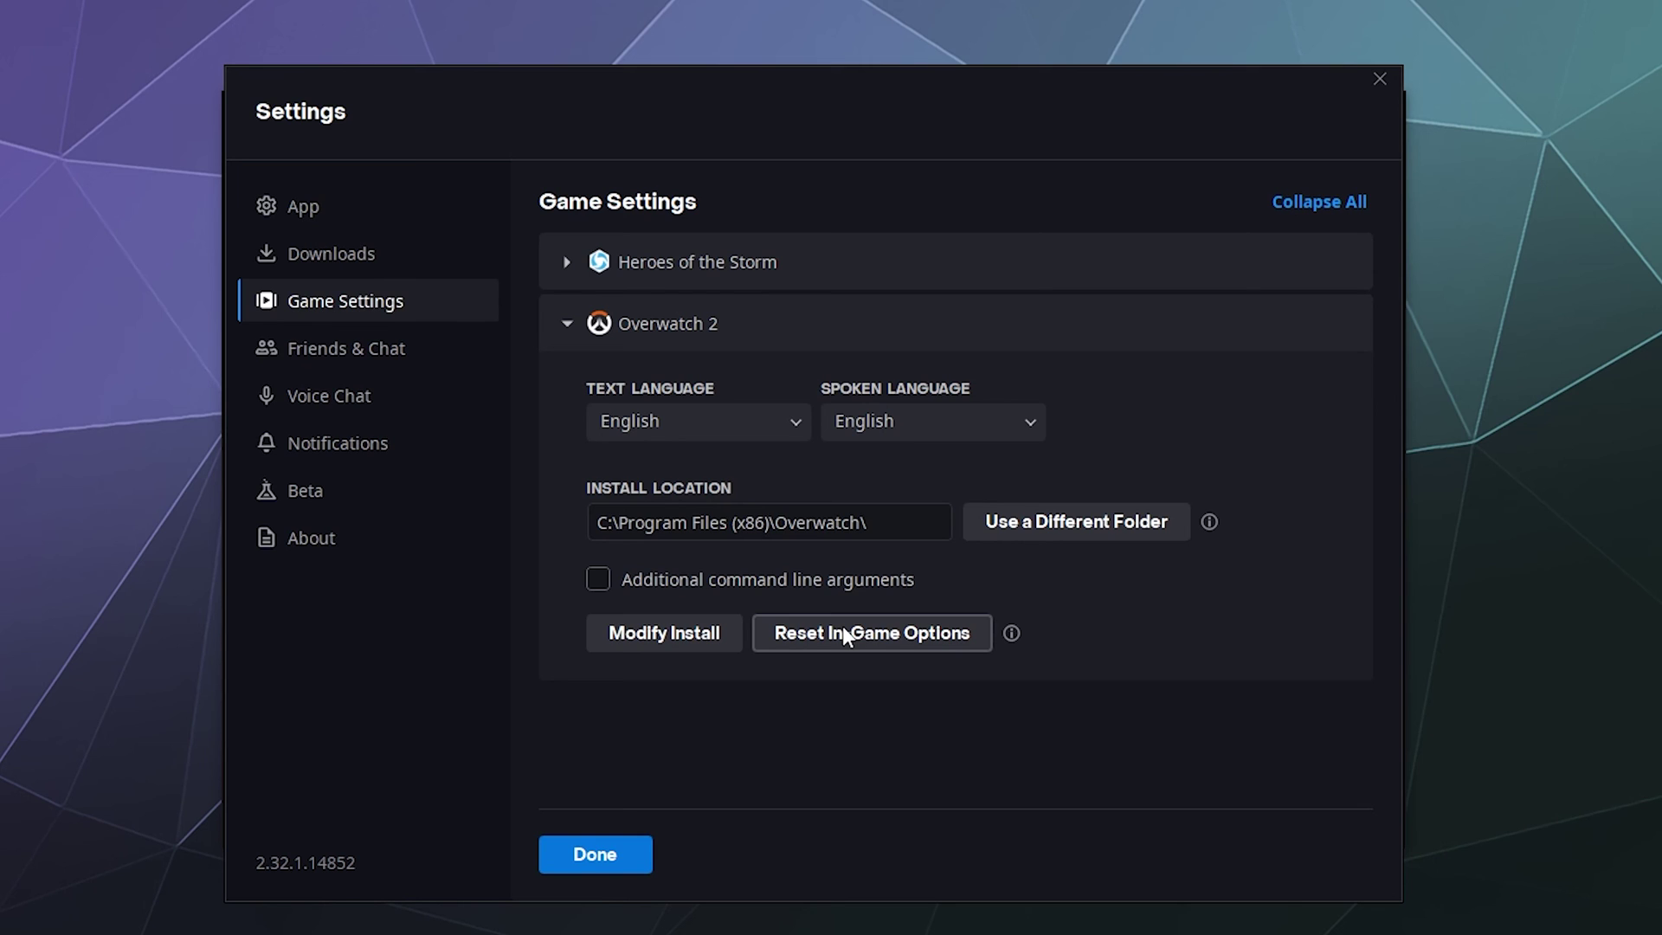
{"action": "left_click", "coordinate": [621, 852]}
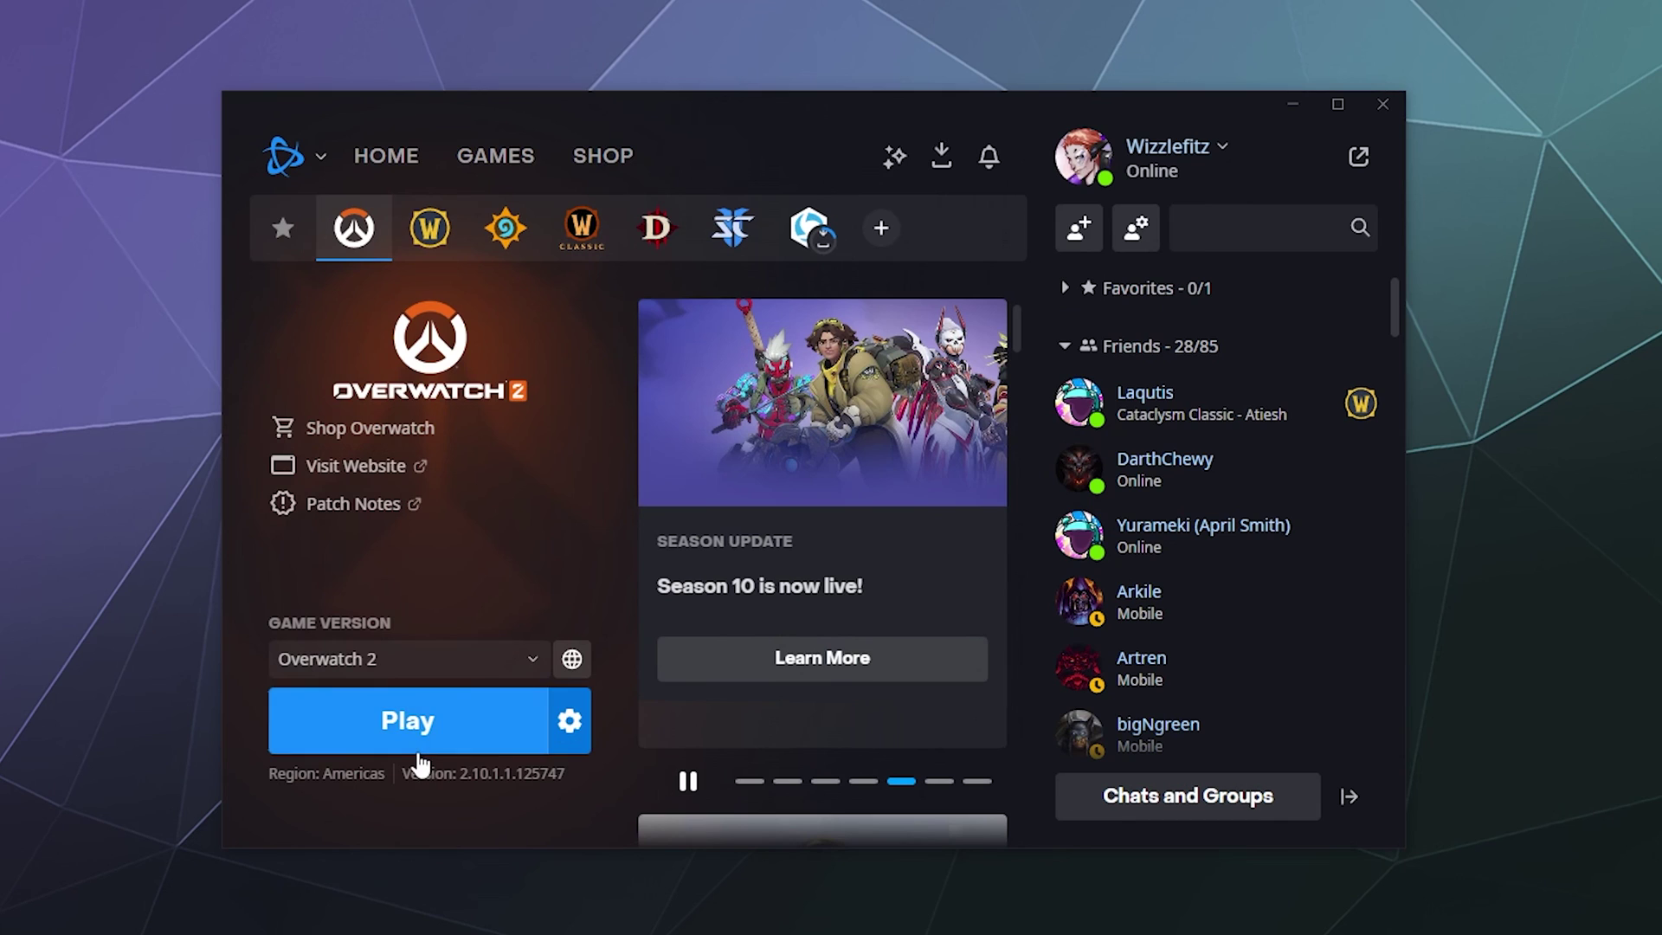
Uninstall Overwatch 2 and confirm the removal of all its files.
{"action": "left_click", "coordinate": [569, 716]}
{"action": "left_click", "coordinate": [571, 651]}
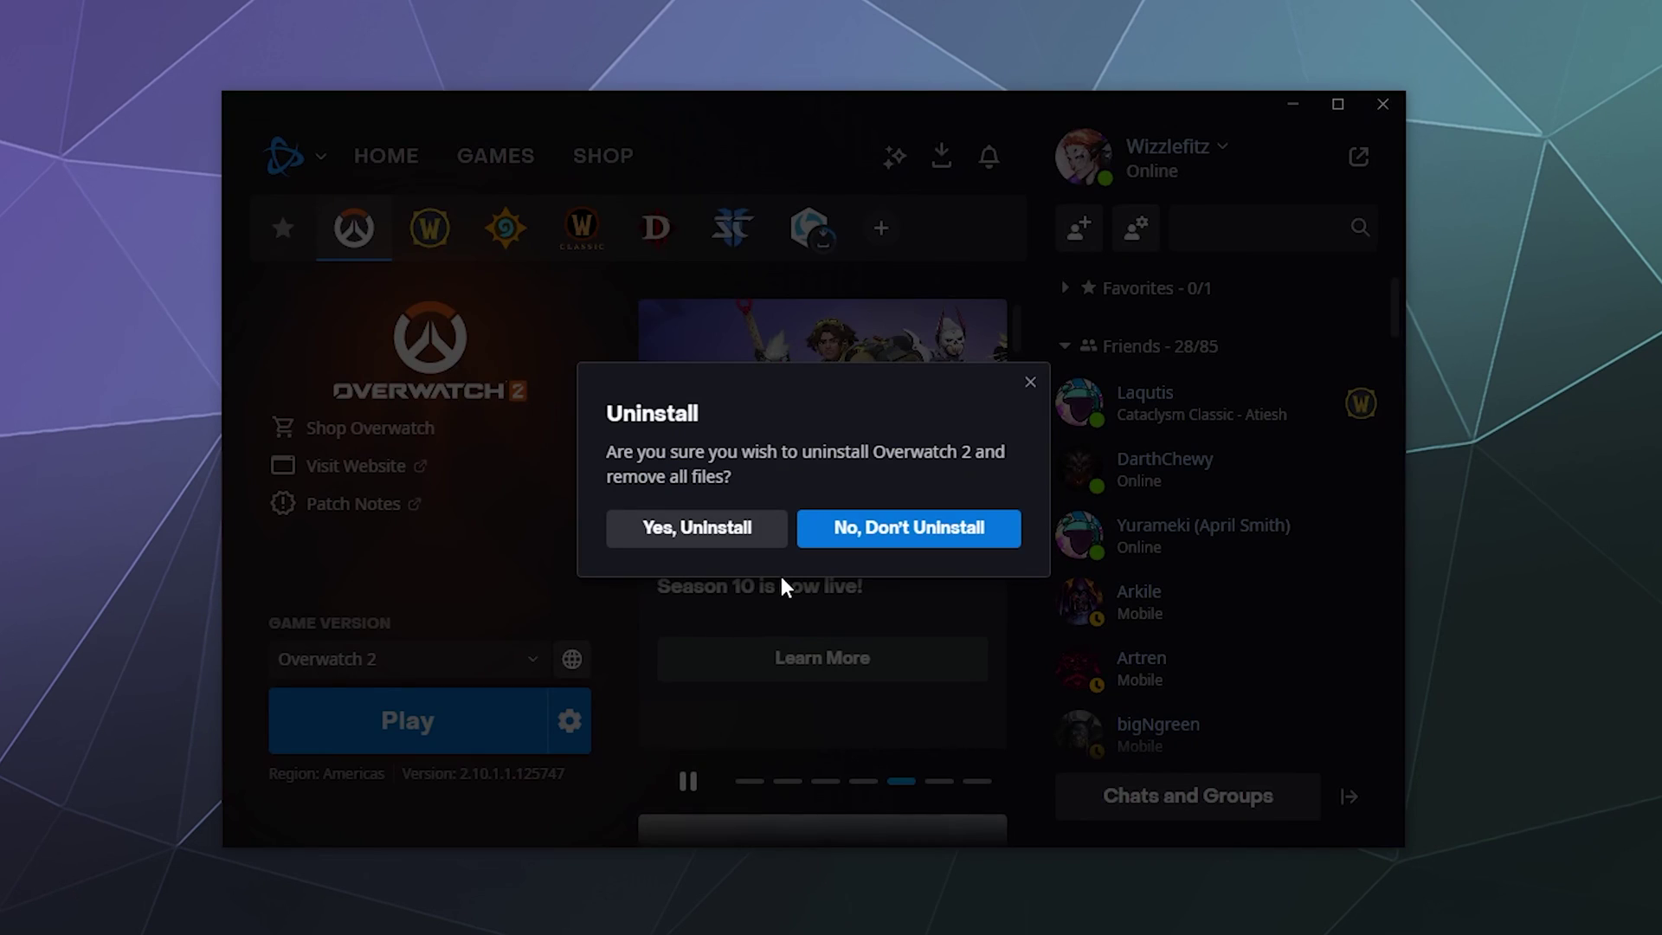
{"action": "left_click", "coordinate": [699, 529]}
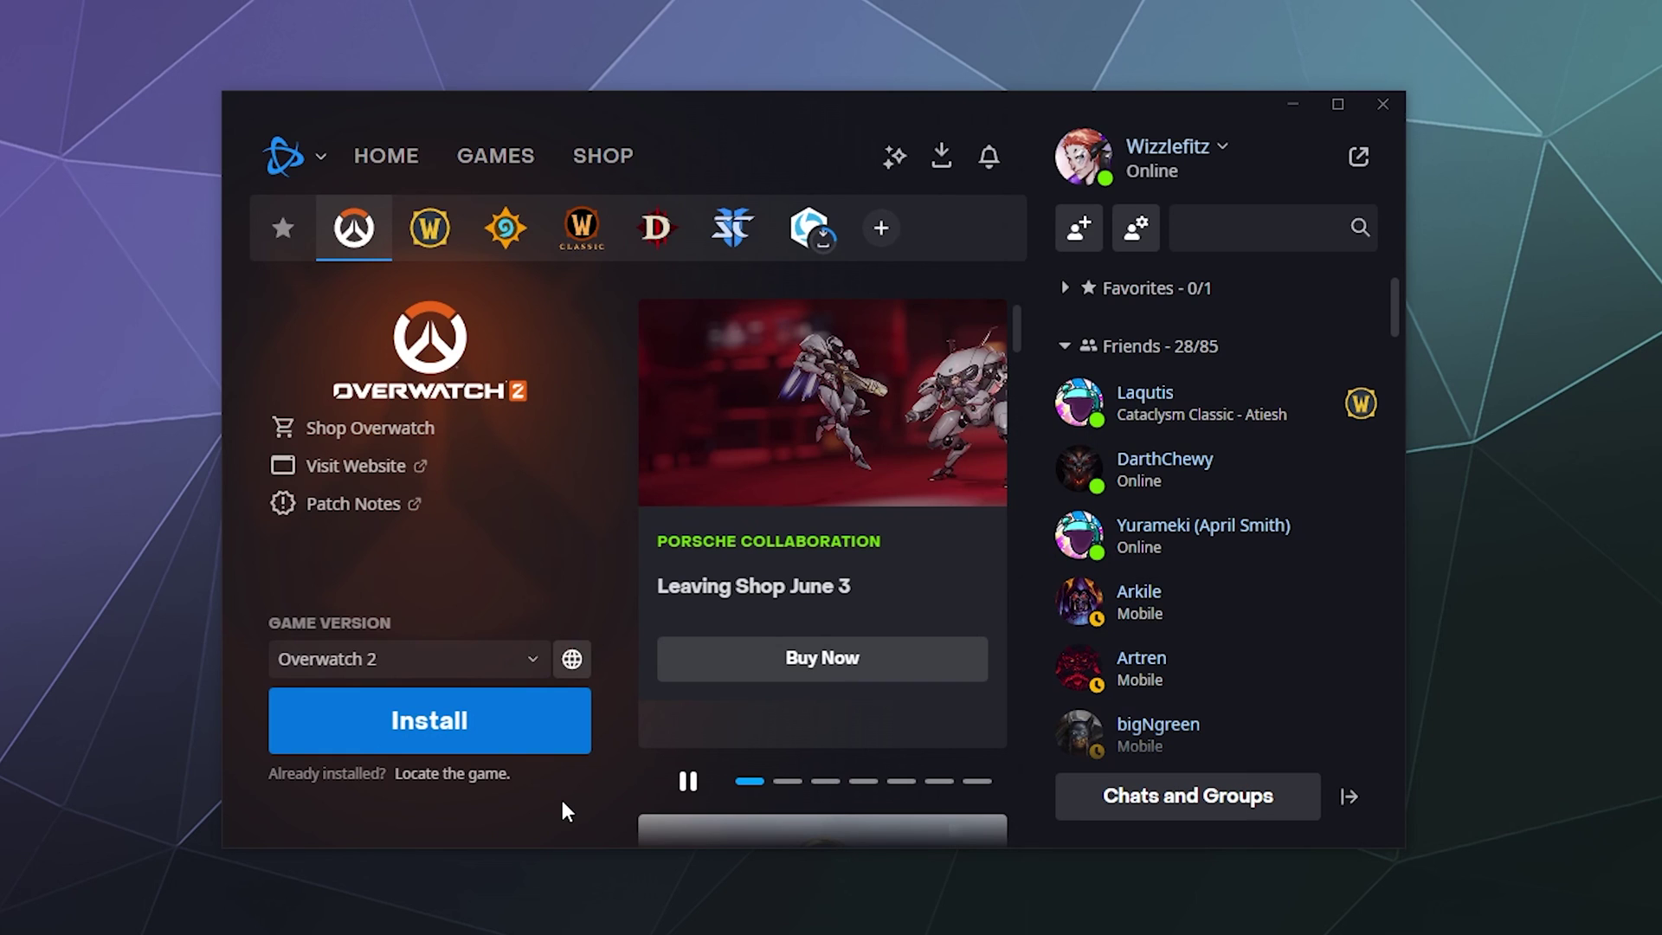
Open the Download Manager to check the progress of the Heroes of the Storm download.
{"action": "left_click", "coordinate": [941, 158]}
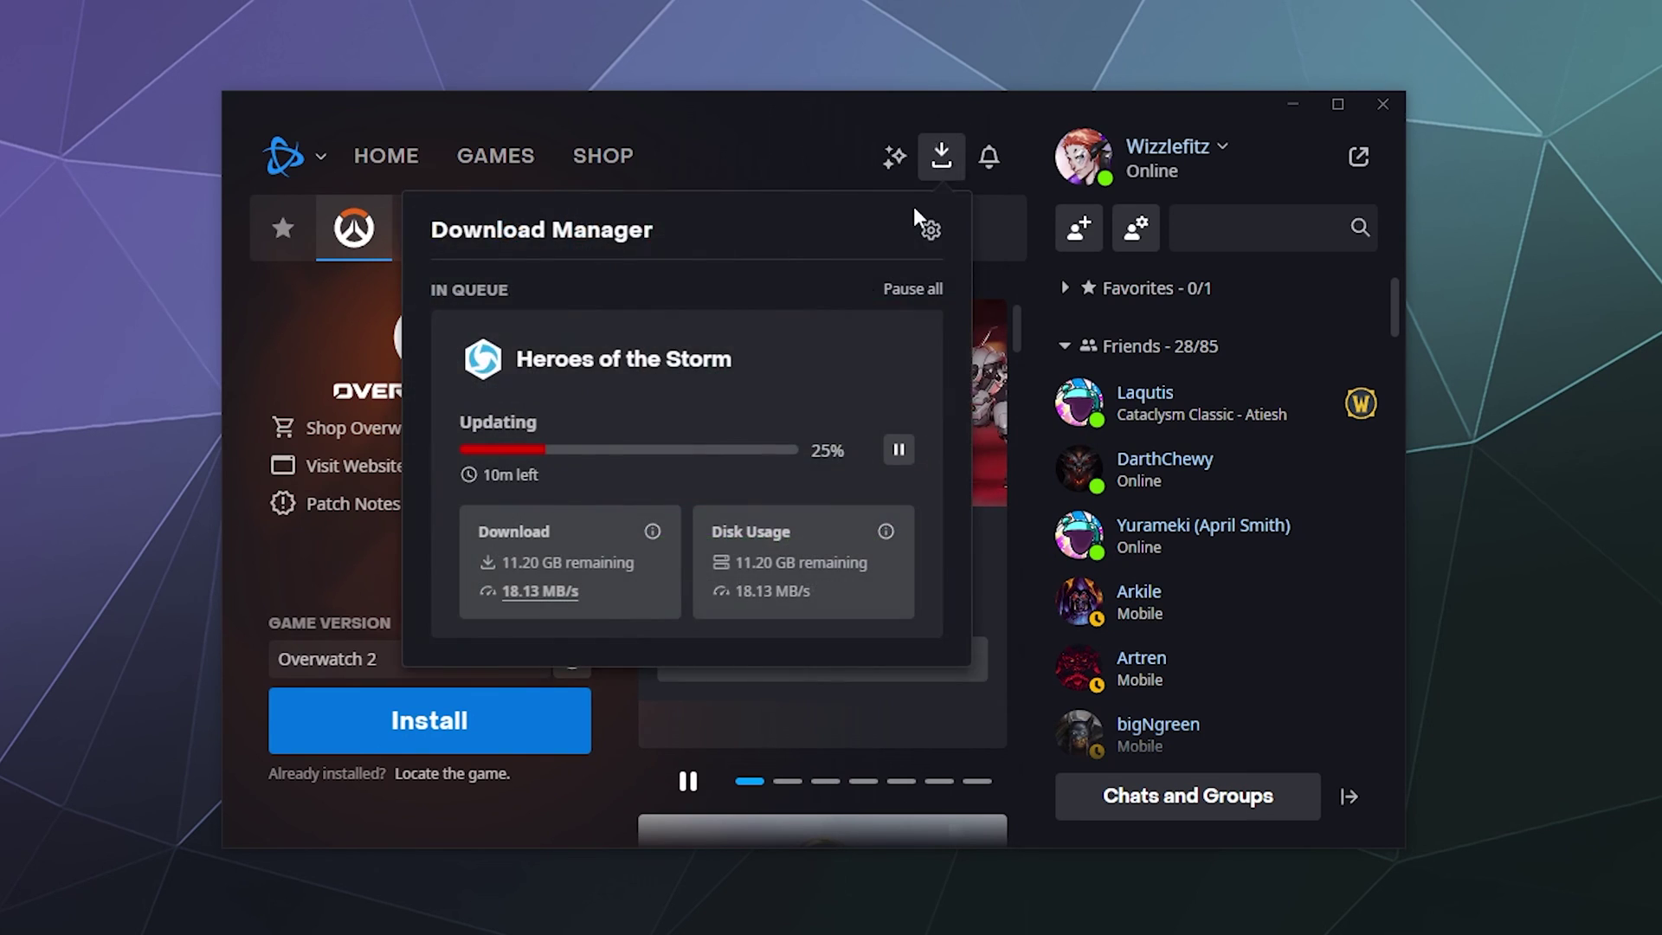